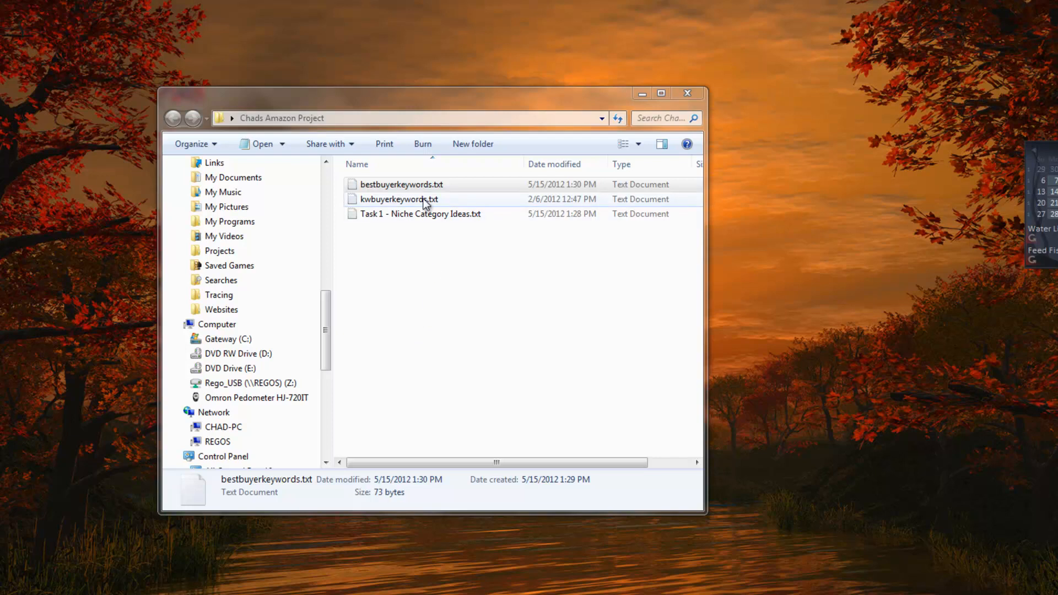
- Open kwbuyerkeywords.txt and look over its list of buyer keyword templates
double_click(411, 197)
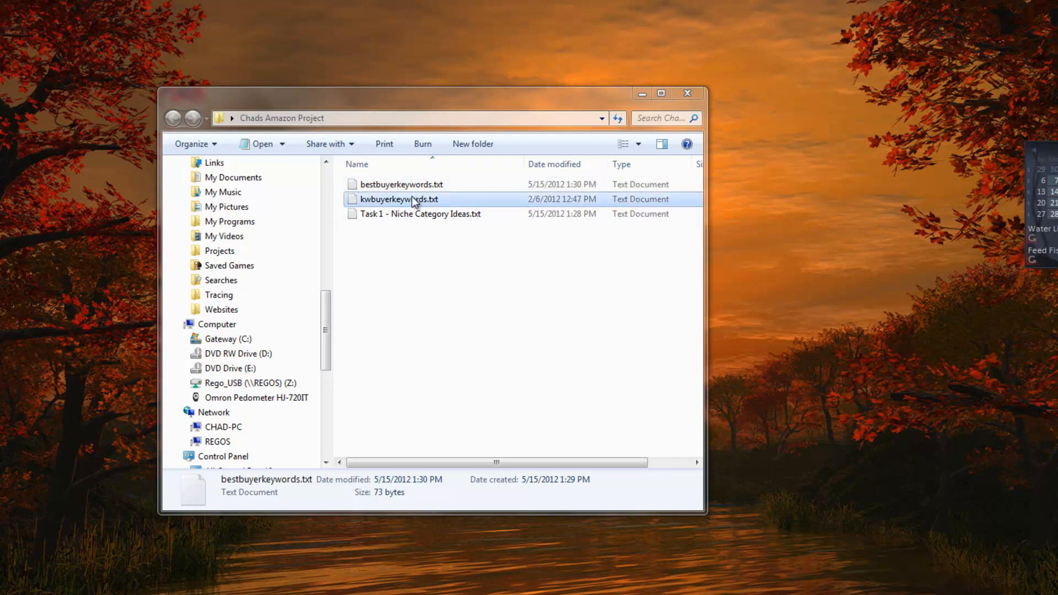
drag(915, 175, 901, 118)
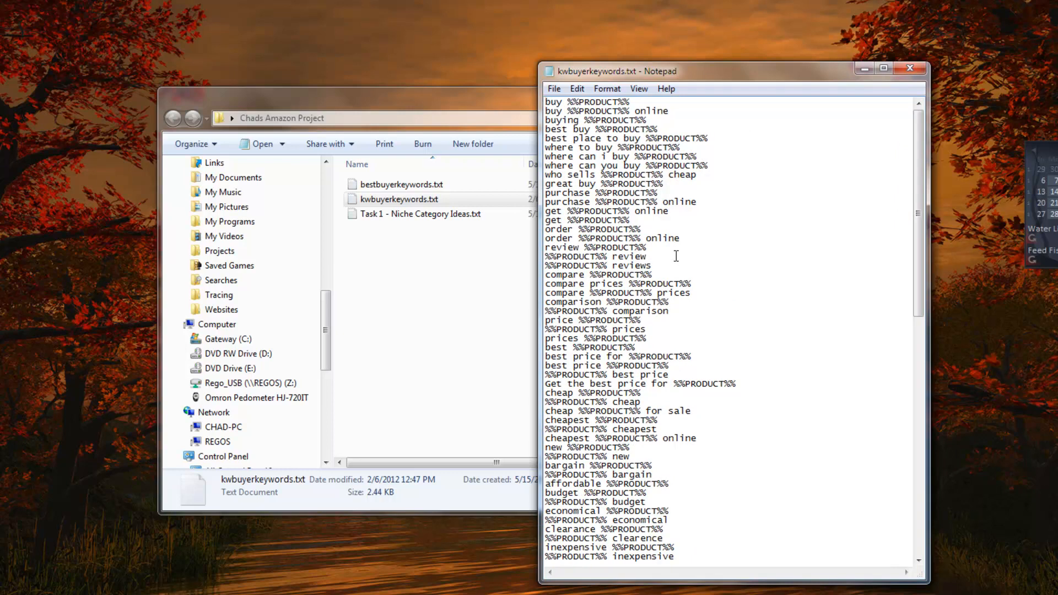
mouse_move(746, 64)
mouse_down()
mouse_move(745, 93)
mouse_move(746, 70)
mouse_move(751, 85)
mouse_up()
drag(924, 158, 896, 118)
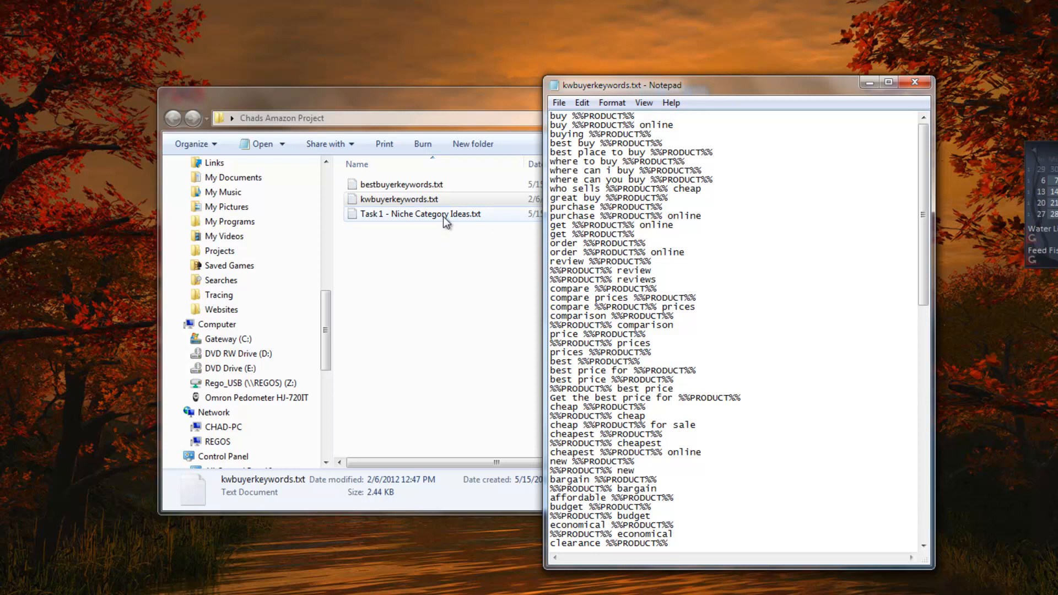
- Open bestbuyerkeywords.txt, select all its keyword templates and move its window clear of the kwbuyerkeywords.txt title bar
click(370, 186)
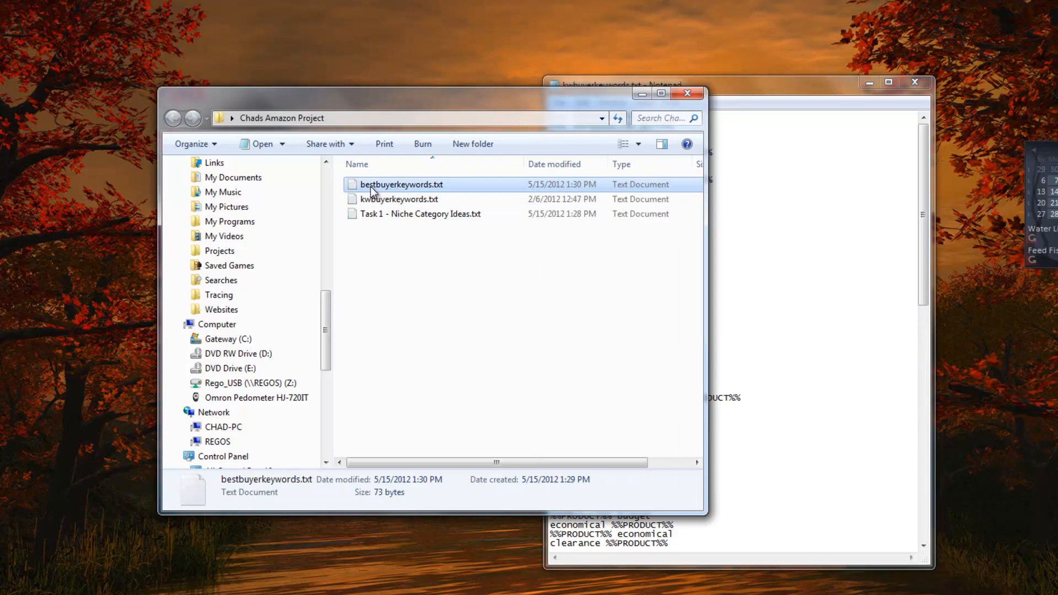
double_click(406, 187)
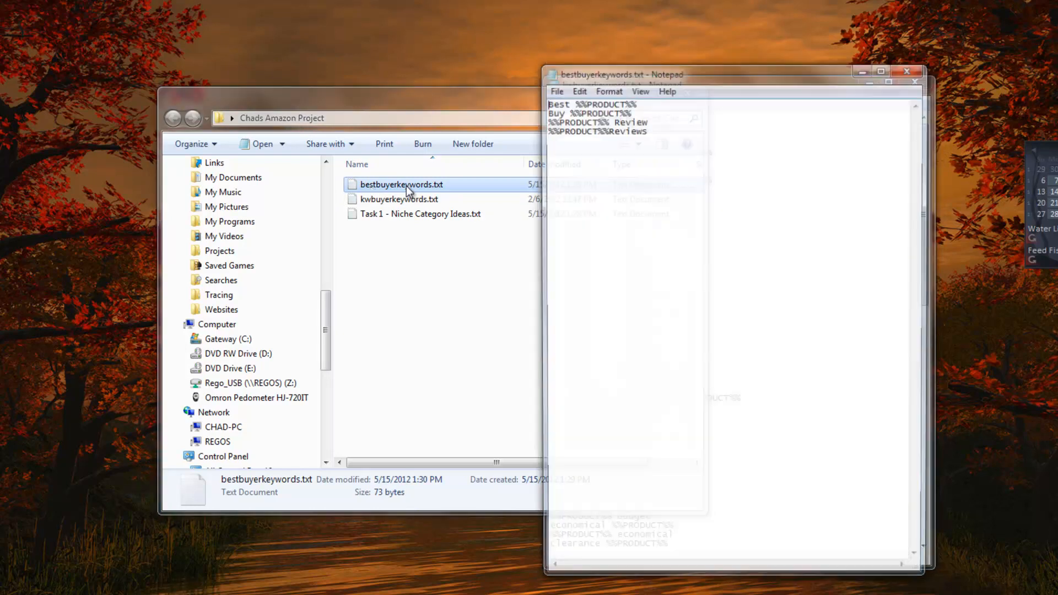
drag(722, 63, 727, 84)
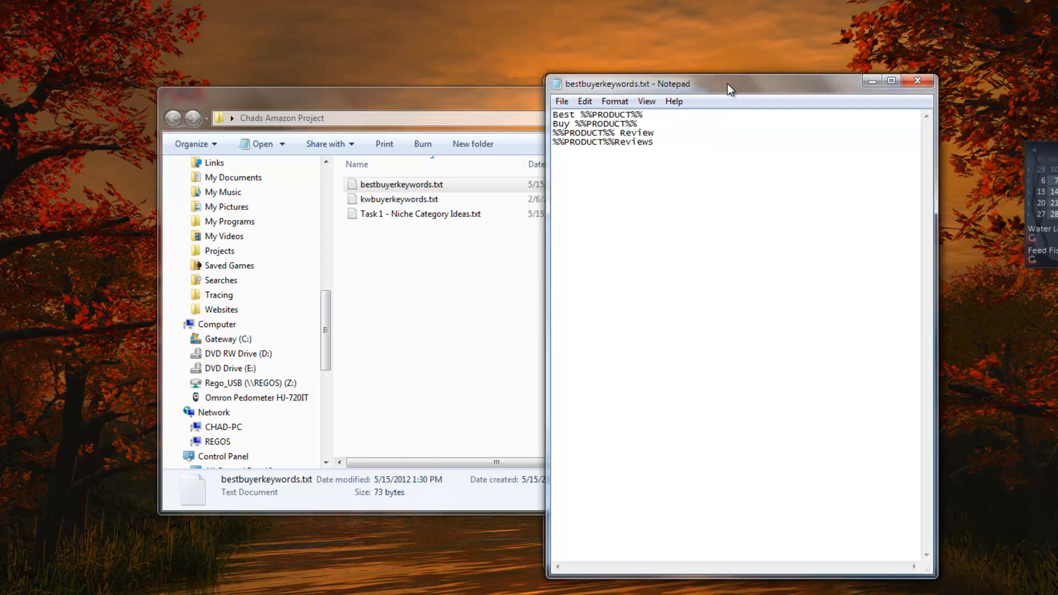
drag(685, 147, 571, 126)
key(ctrl+a)
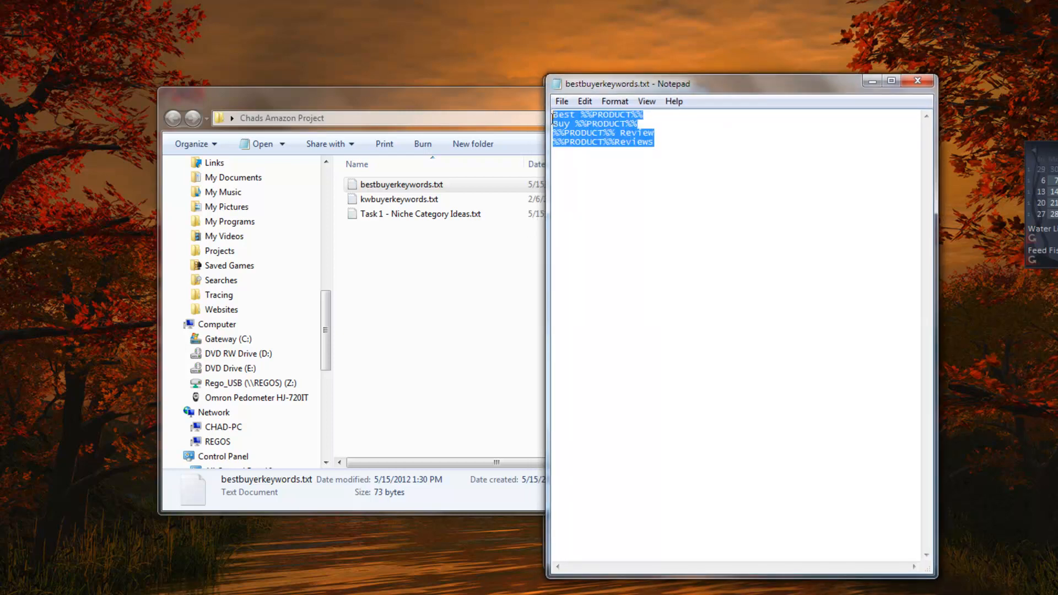
drag(751, 90, 754, 113)
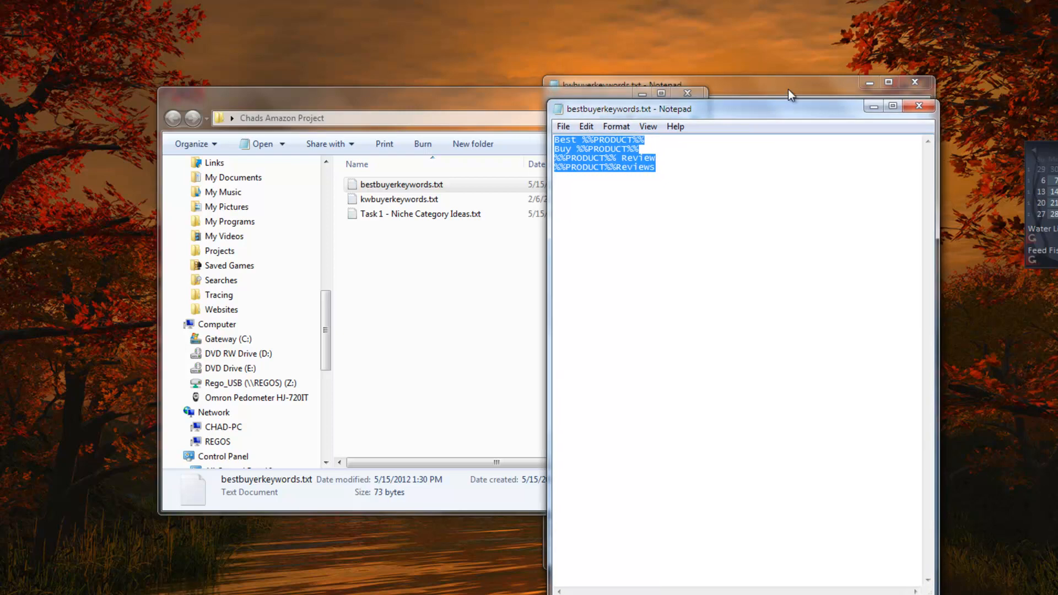
- Examine the full kwbuyerkeywords.txt list from first to last line and check the line number at its end
click(792, 85)
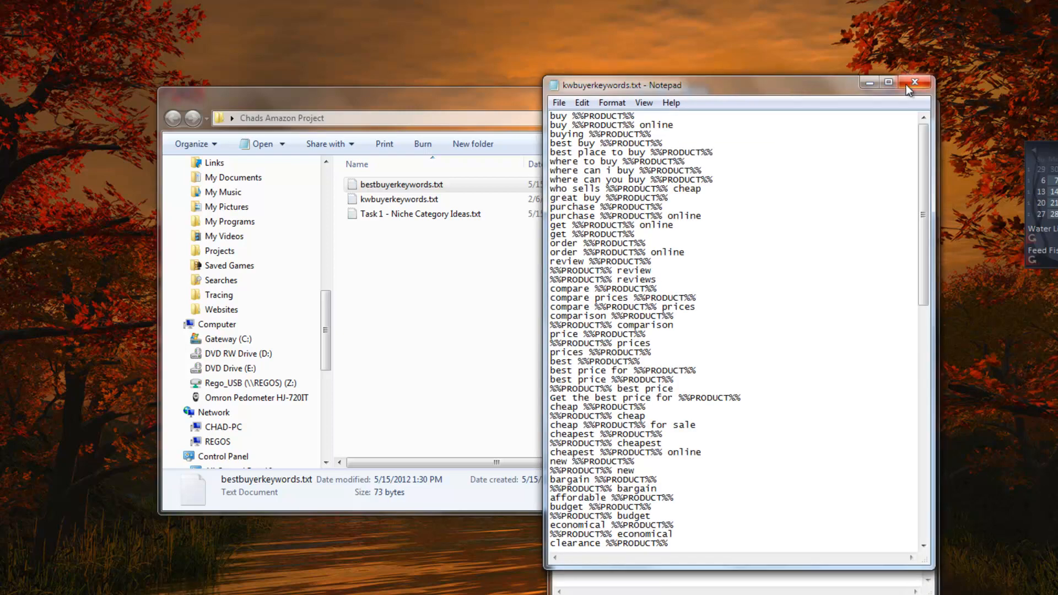
mouse_move(922, 142)
mouse_down()
mouse_move(924, 424)
mouse_move(906, 130)
mouse_up()
drag(605, 154, 639, 472)
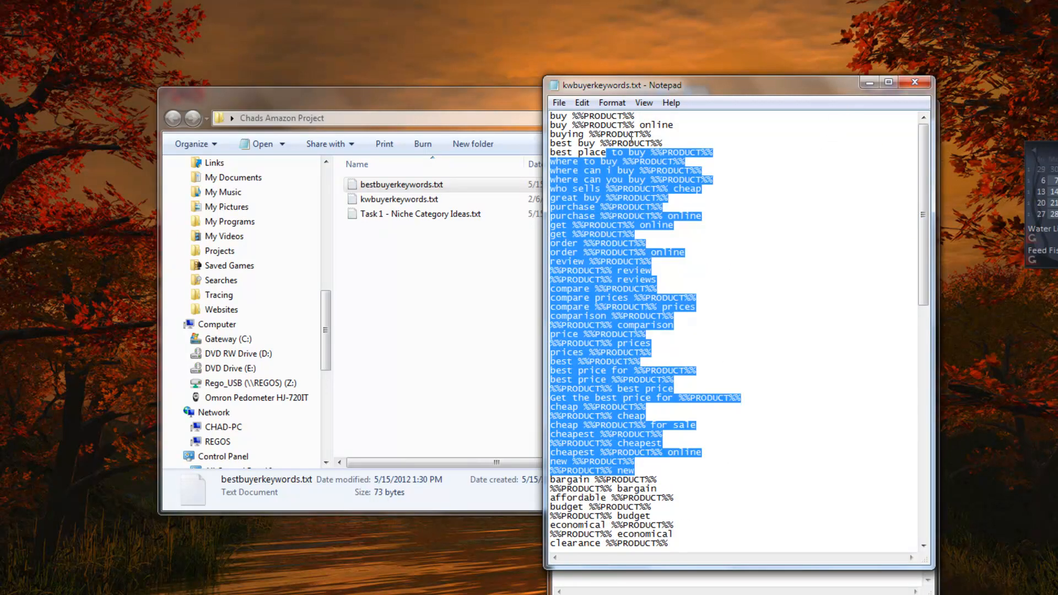
drag(923, 176, 931, 450)
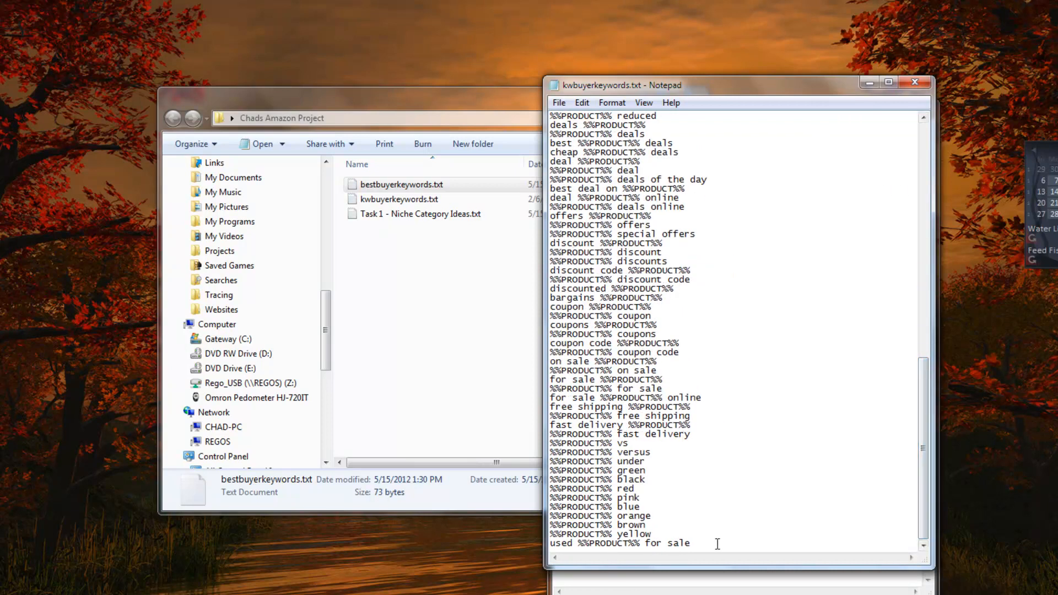
key(ctrl+g)
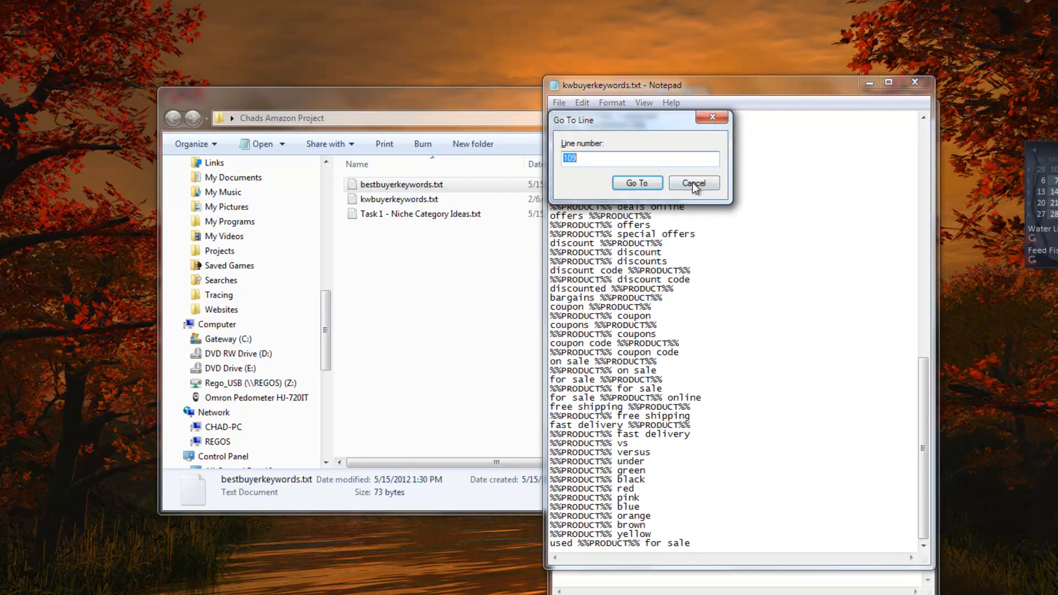
key(Escape)
drag(922, 449, 902, 216)
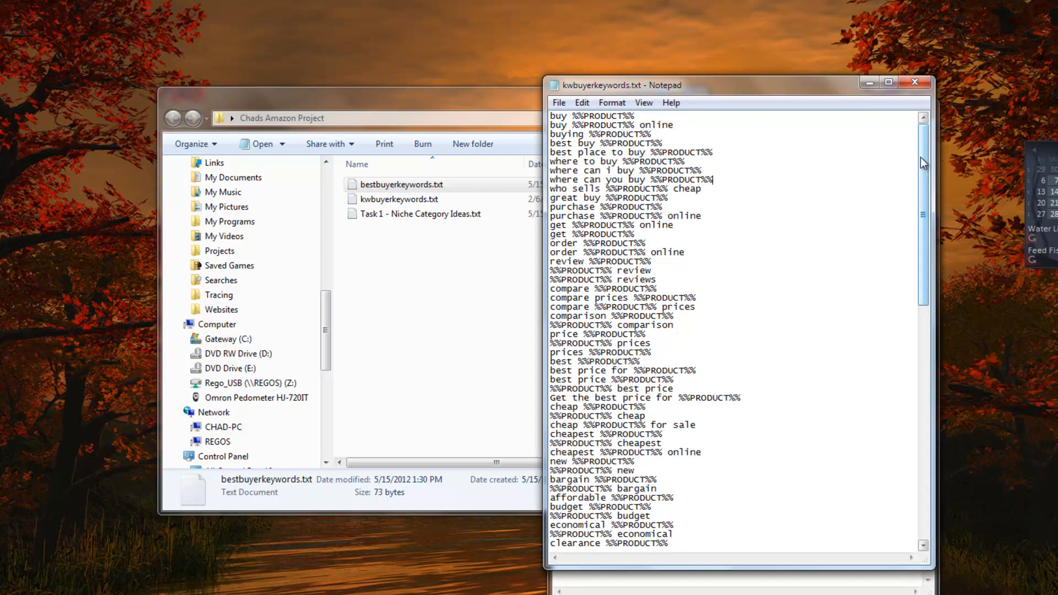
drag(922, 154, 928, 388)
drag(928, 443, 922, 90)
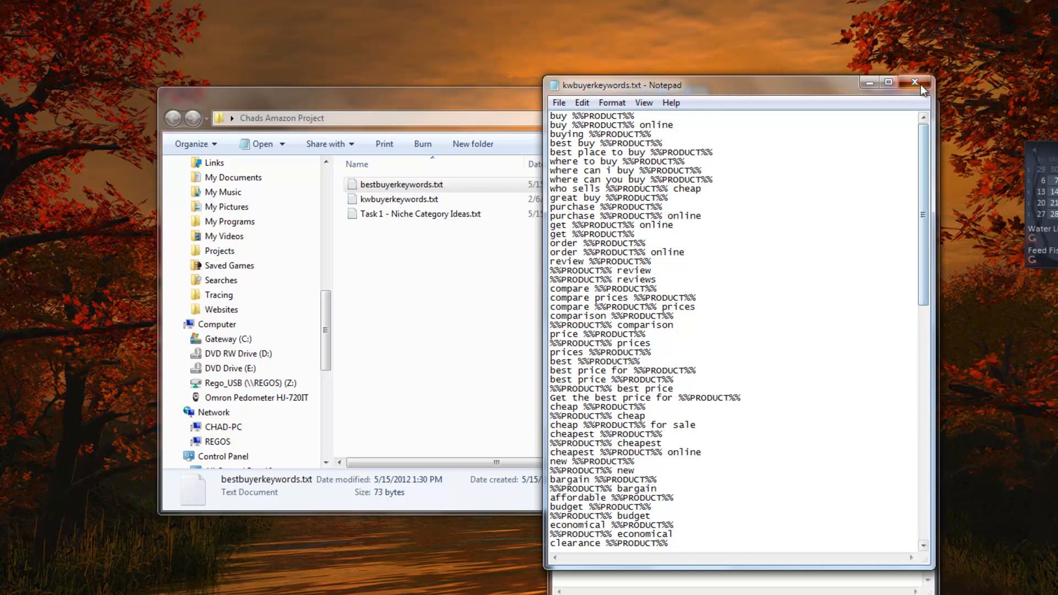
- Close kwbuyerkeywords.txt, clear the selection in bestbuyerkeywords.txt and shift its window away from the folder listing
click(915, 83)
click(663, 169)
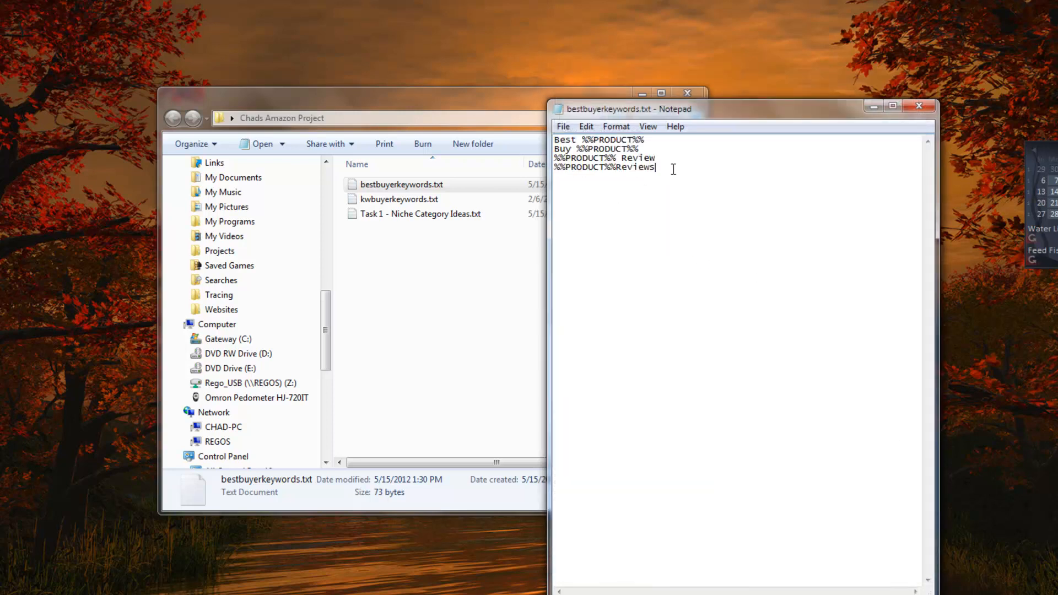
drag(783, 113, 801, 125)
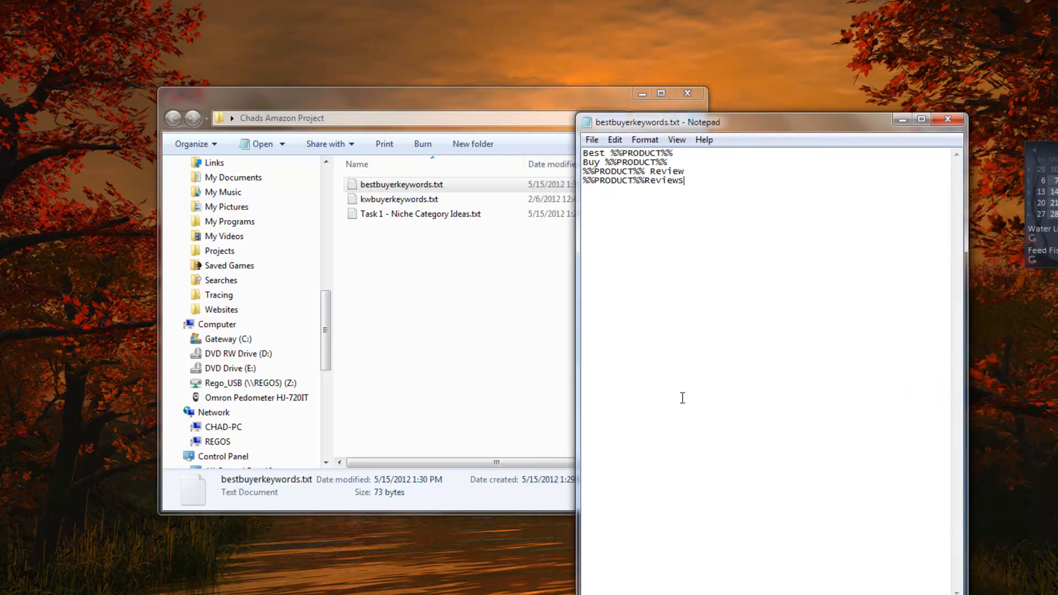
- Create a text document named "Task 2 - Niche Category Buyer Keywords To Research.txt" in the Chads Amazon Project folder
click(378, 298)
click(380, 303)
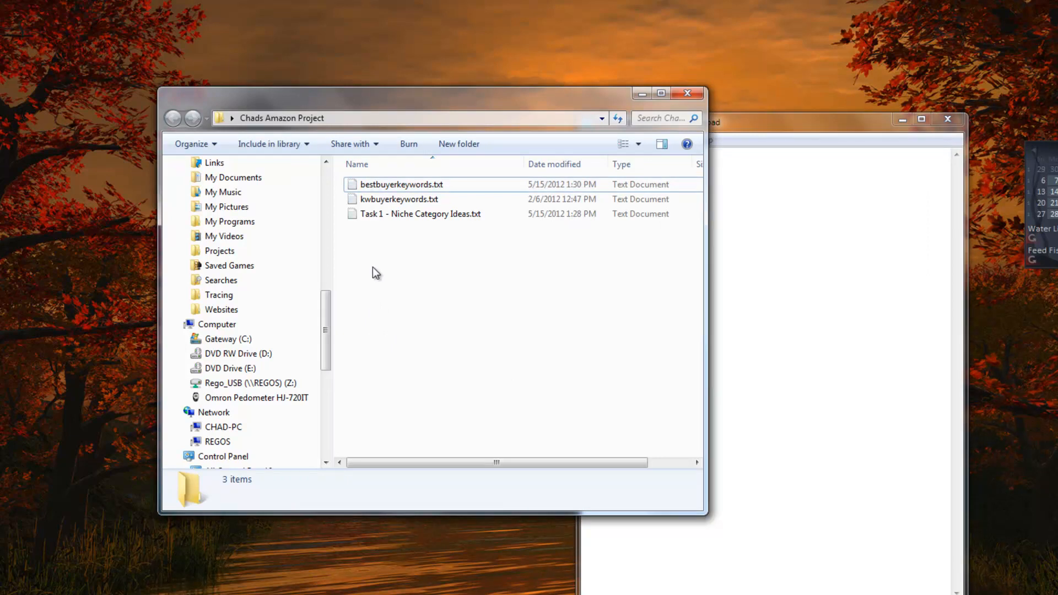
right_click(373, 268)
mouse_move(431, 440)
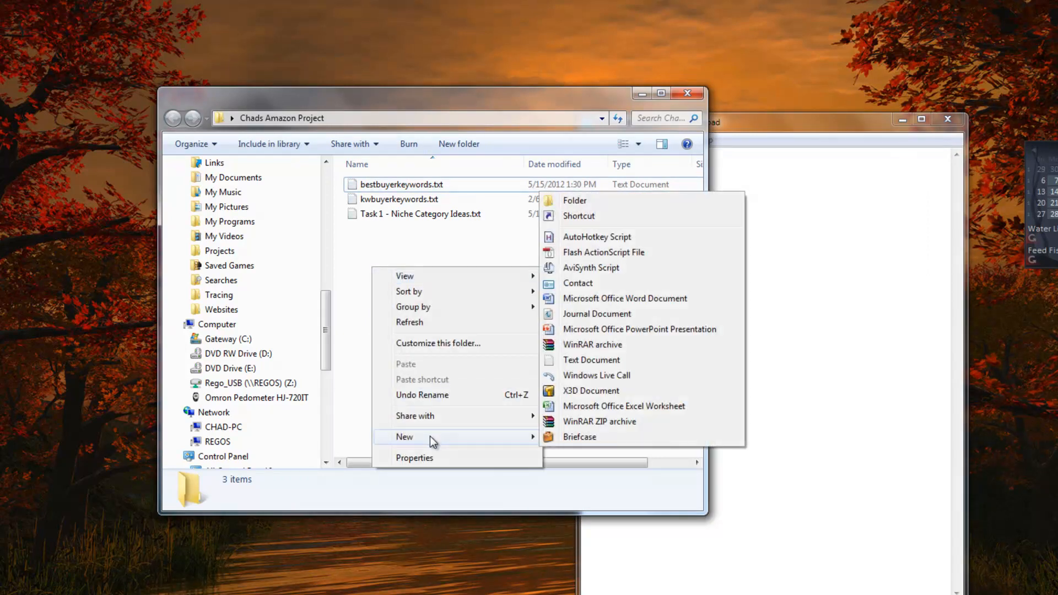
click(590, 359)
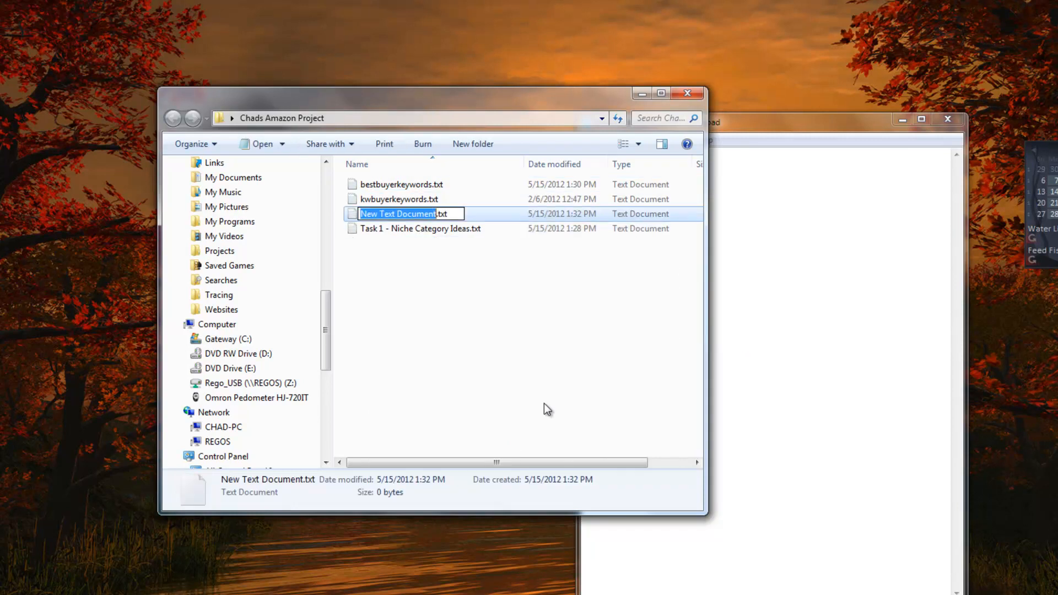
text(Task 2)
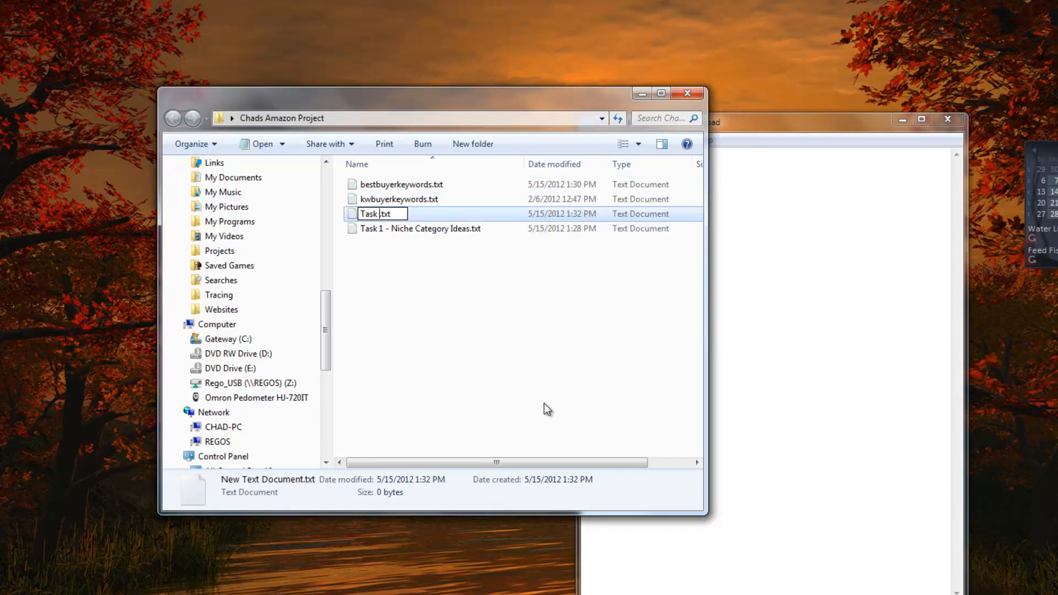
text( - )
text(Niche Category B)
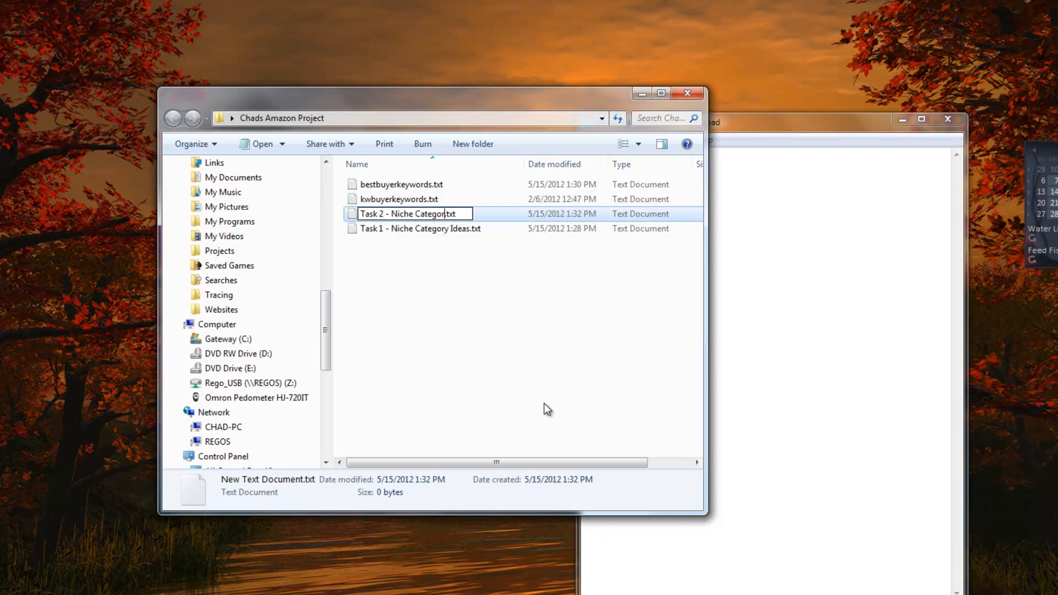
text(uyer Keywords )
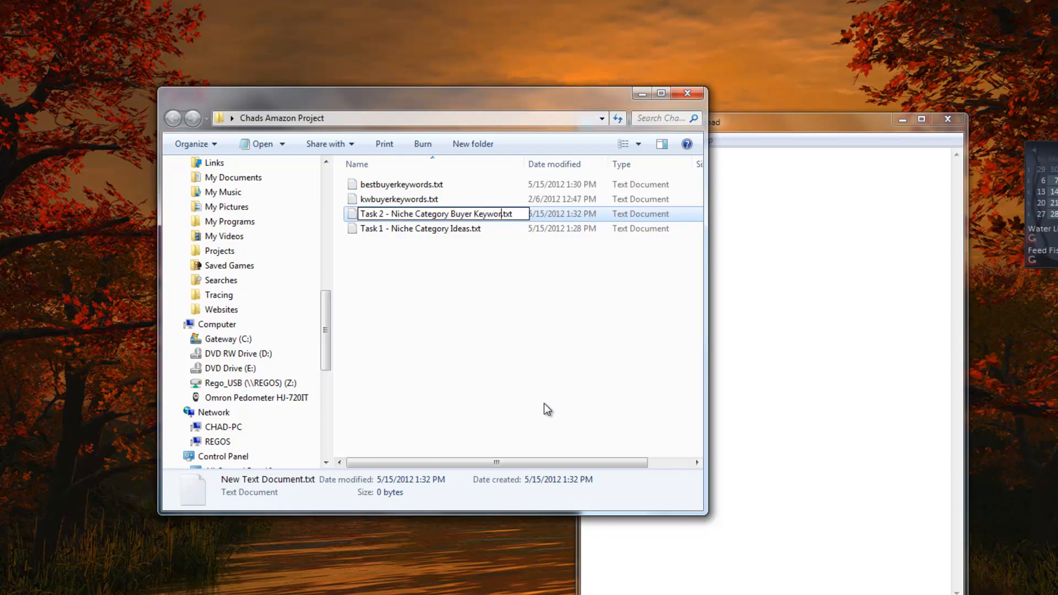
text(To Resear)
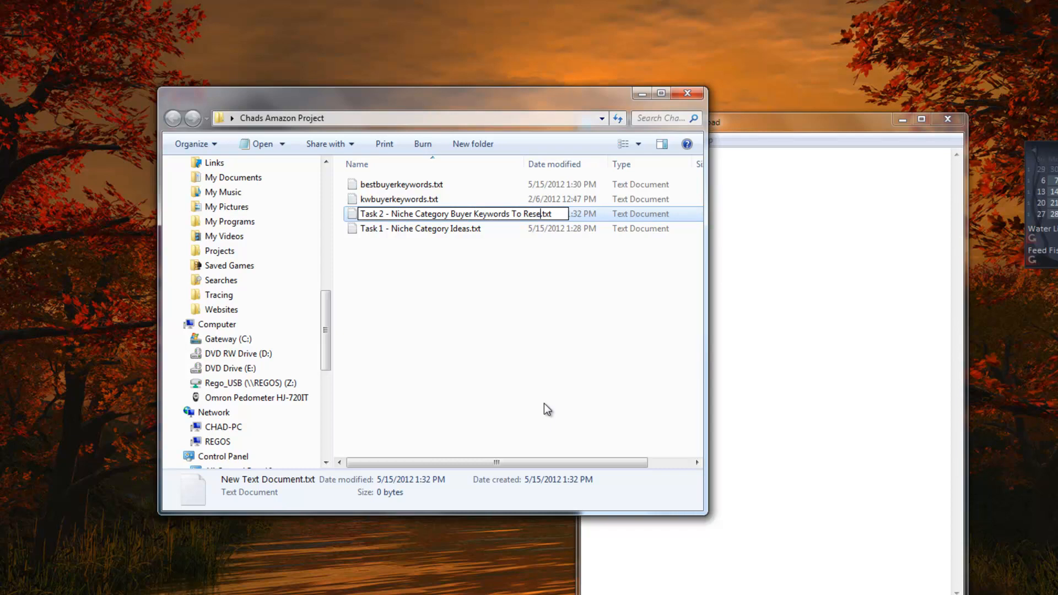
text(ch)
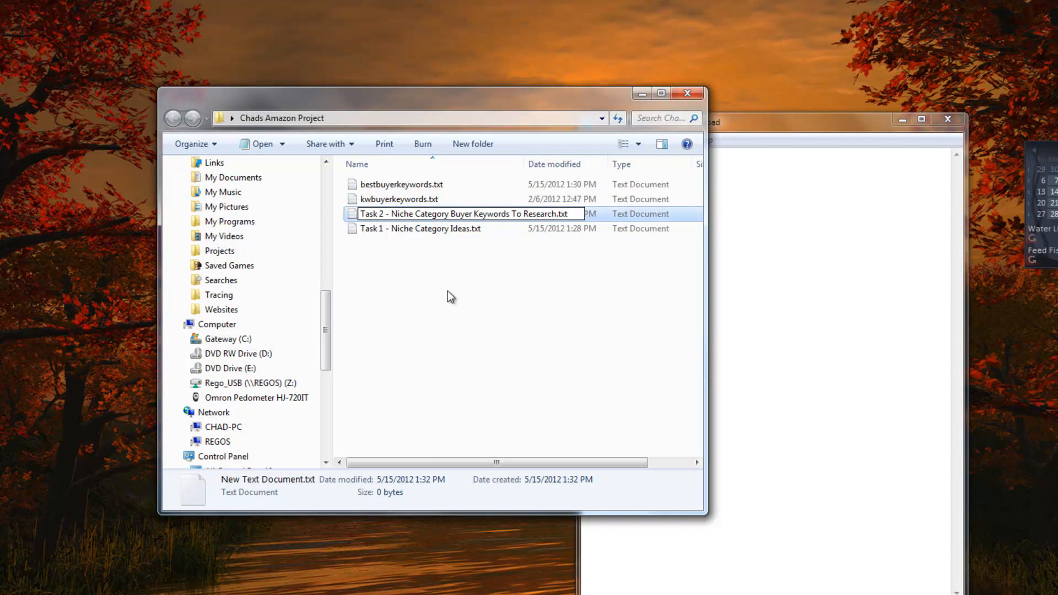
click(412, 269)
- Open the Task 2 buyer keywords document and Task 1 - Niche Category Ideas.txt from the project folder
drag(371, 101, 335, 117)
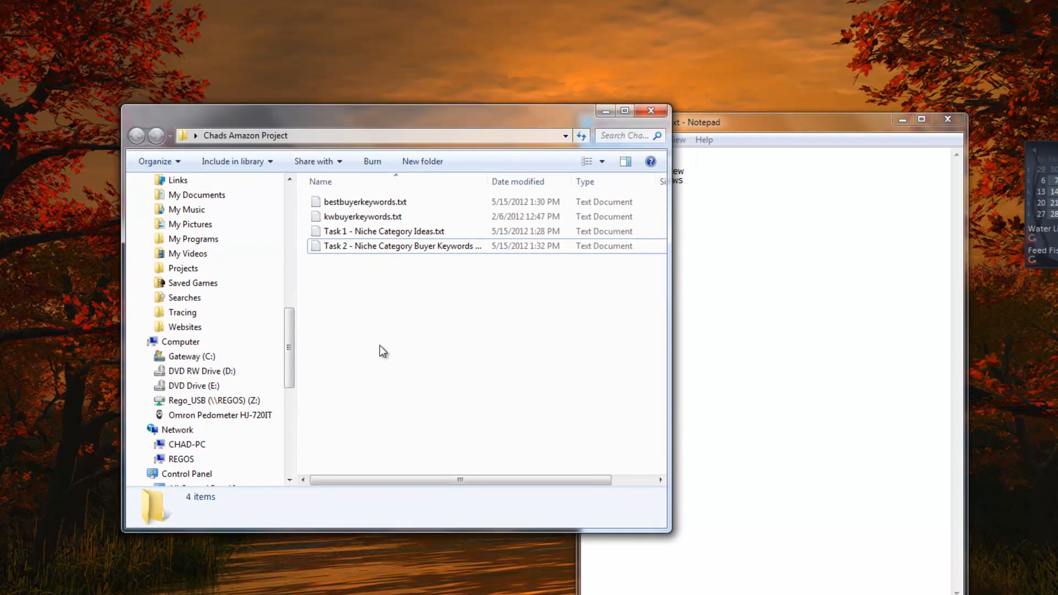
click(375, 251)
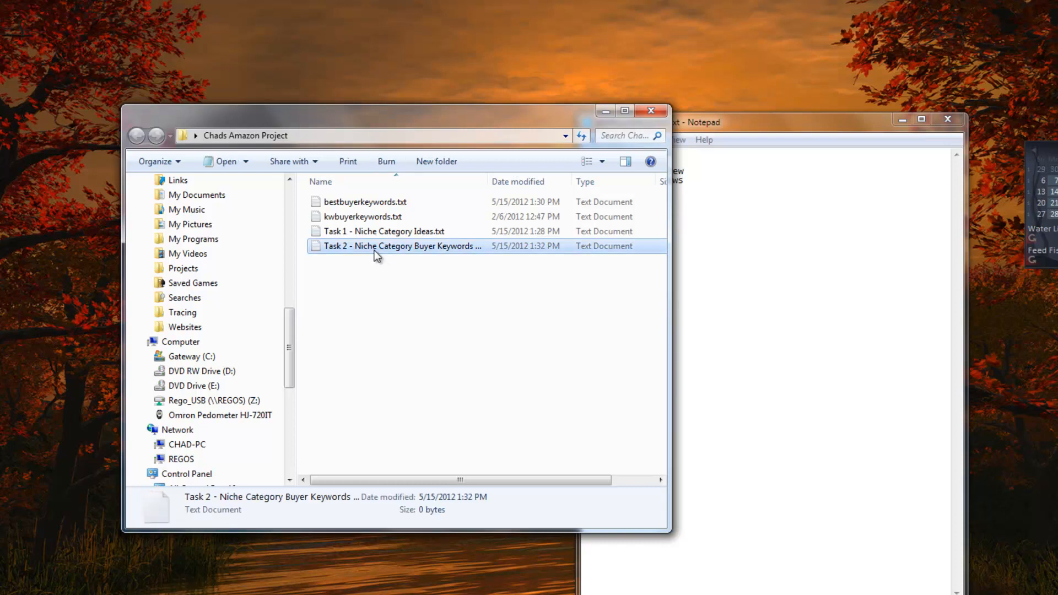
double_click(375, 253)
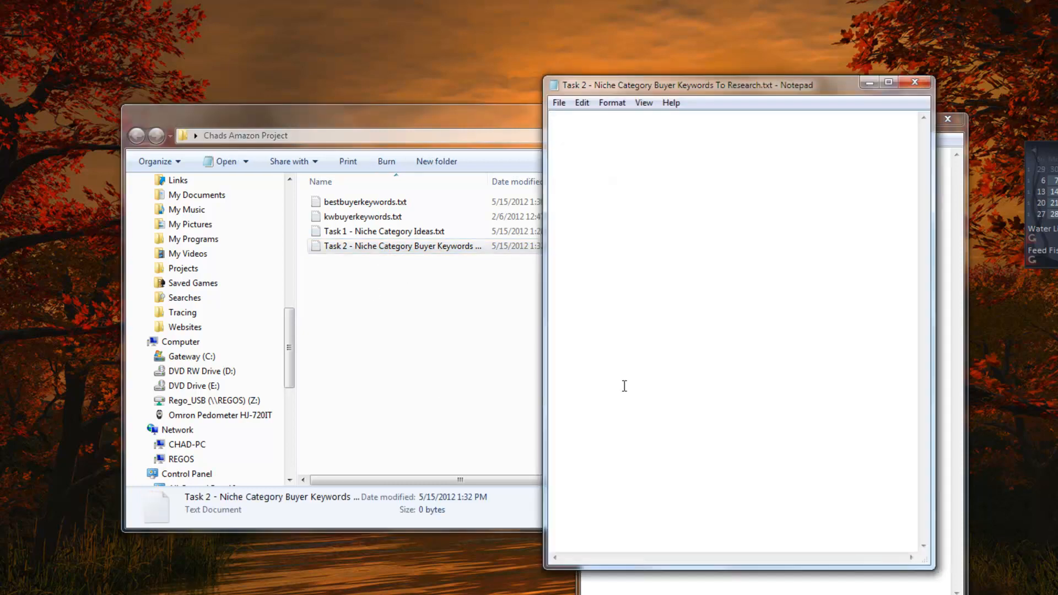
double_click(385, 235)
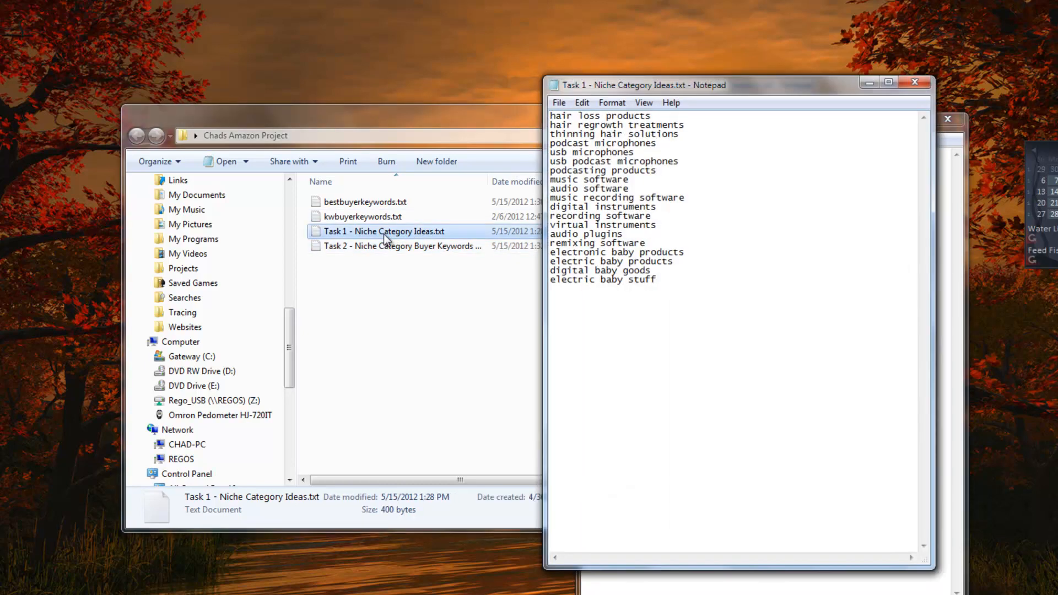
- Narrow the Task 2 window and arrange the Task 1, Task 2 and bestbuyerkeywords.txt windows side by side
drag(691, 84, 507, 105)
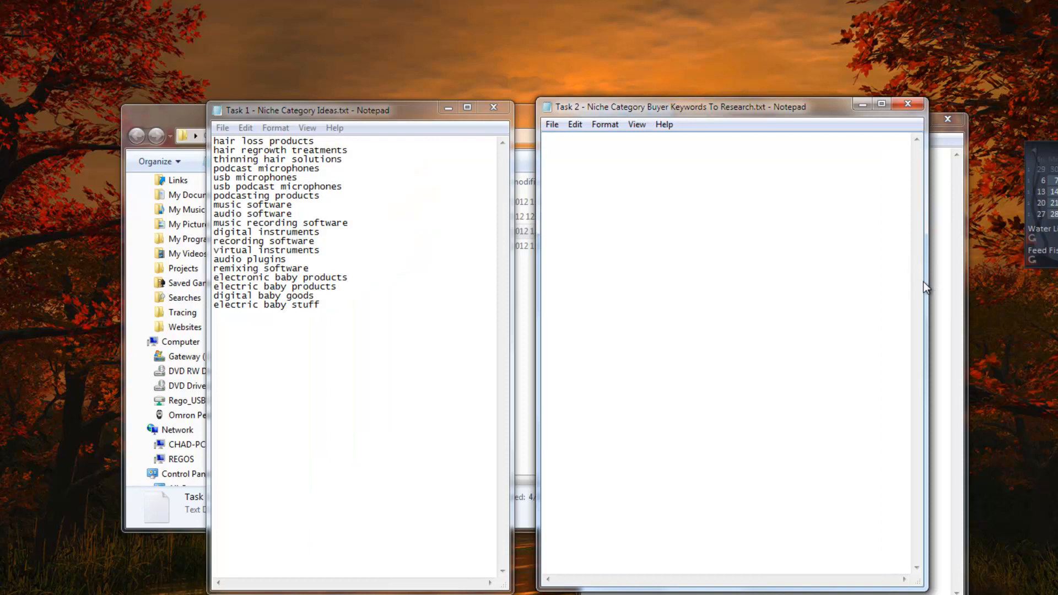
drag(925, 286, 749, 286)
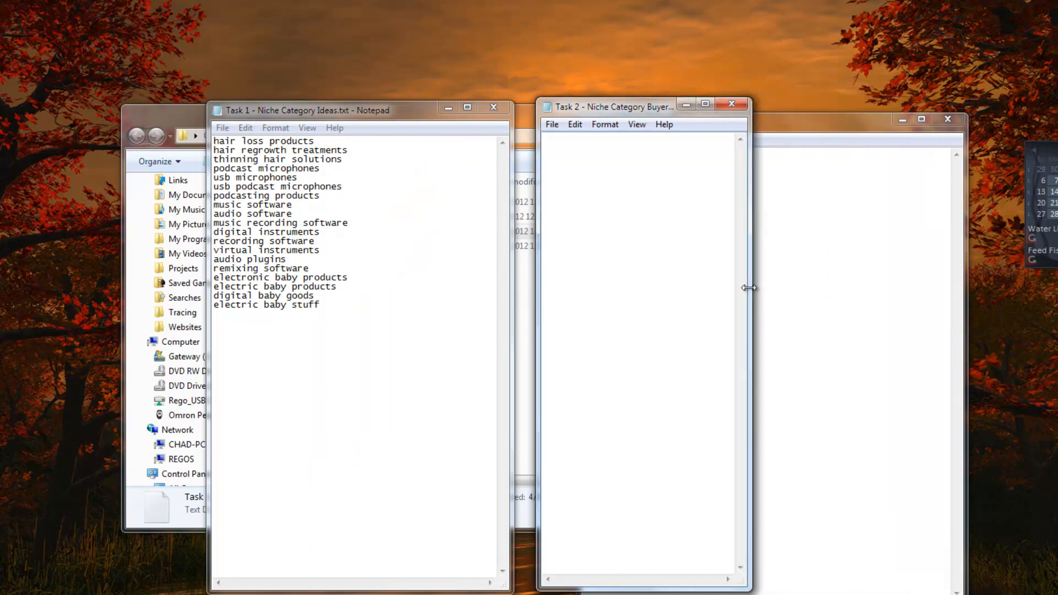
drag(315, 114, 110, 109)
drag(637, 108, 448, 113)
click(763, 220)
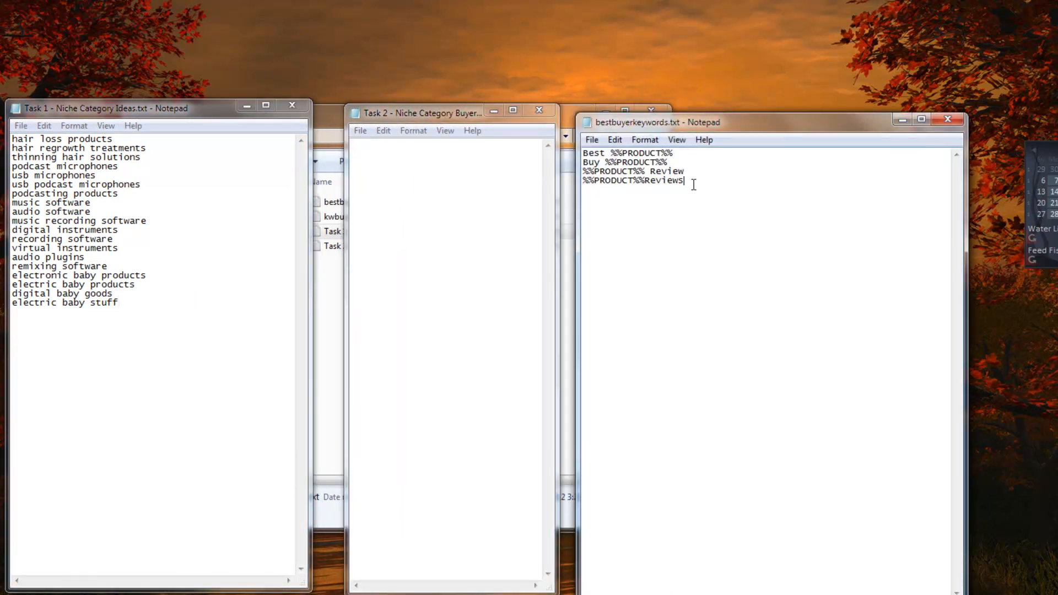
- Copy the four %%PRODUCT%% keyword templates from bestbuyerkeywords.txt into the empty Task 2 document
drag(700, 182, 579, 154)
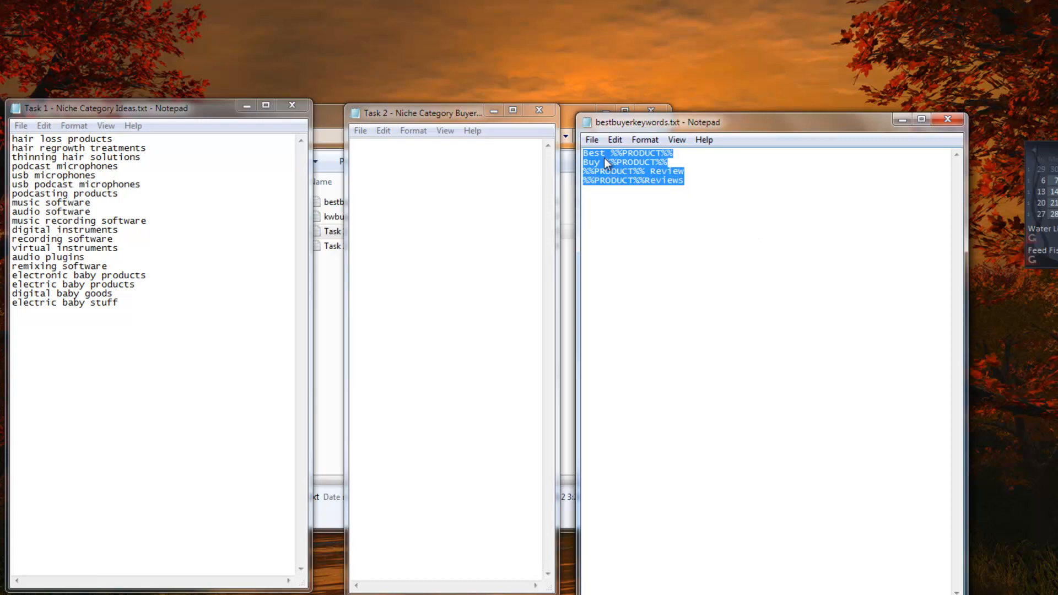
right_click(606, 159)
click(650, 197)
click(396, 179)
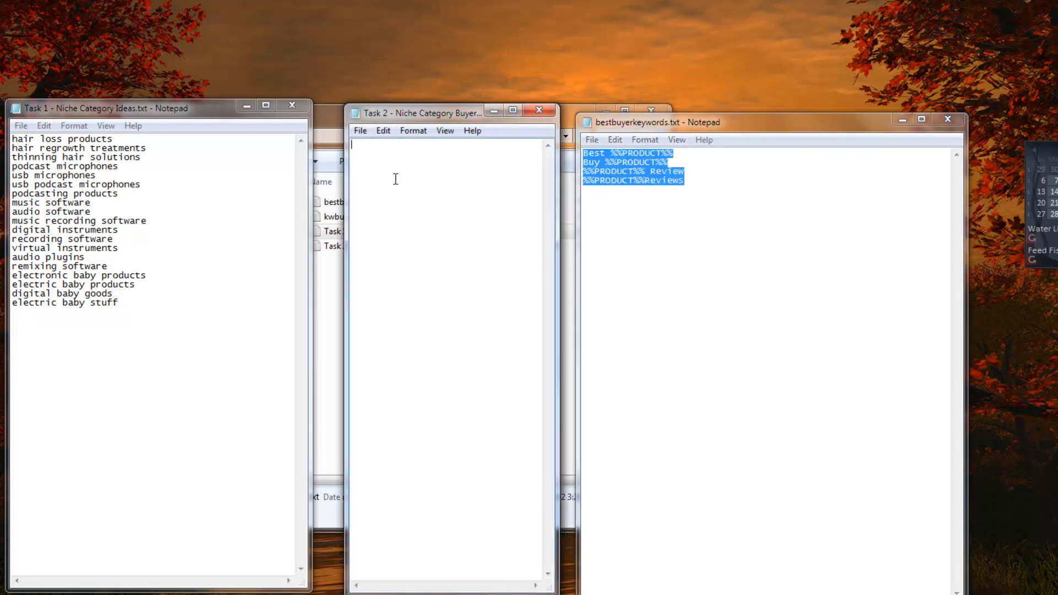
right_click(378, 162)
click(421, 222)
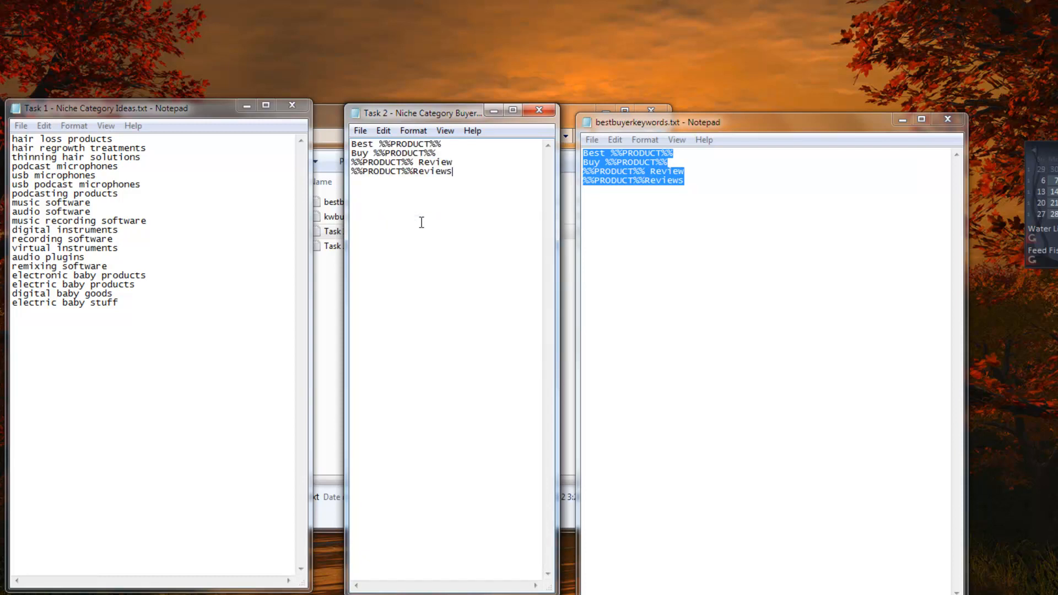
- Open Replace for the Task 2 document and set the search text to %%PRODUCT%%
key(ctrl+h)
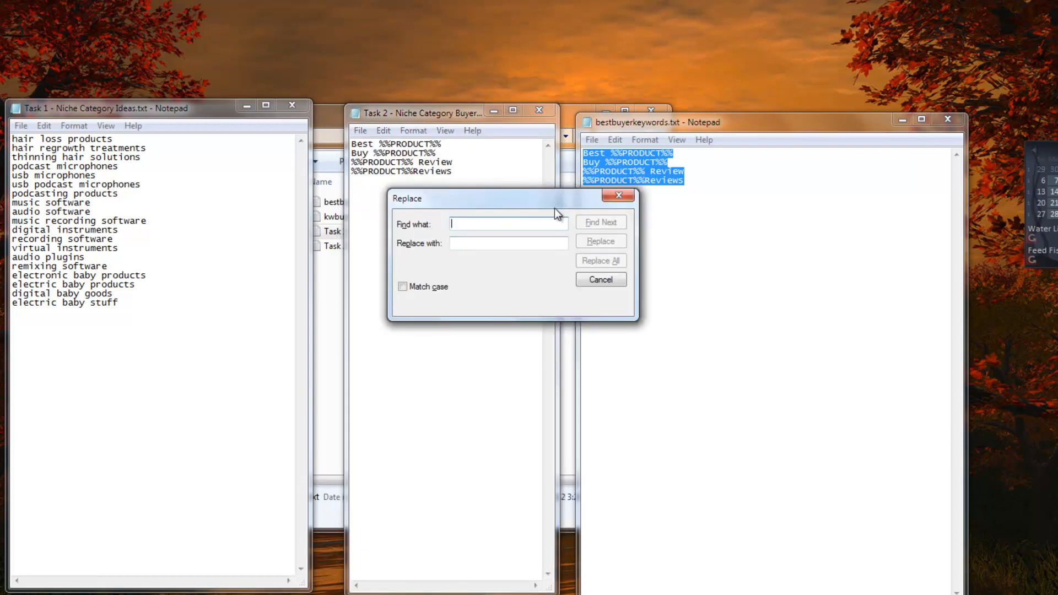
click(593, 282)
drag(380, 144, 441, 145)
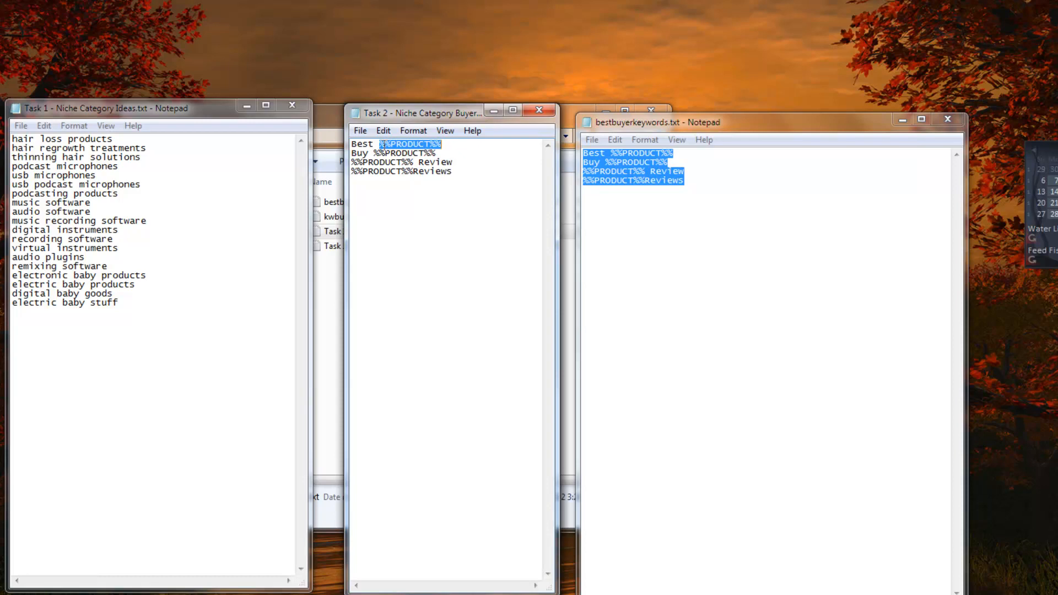
drag(104, 111, 33, 141)
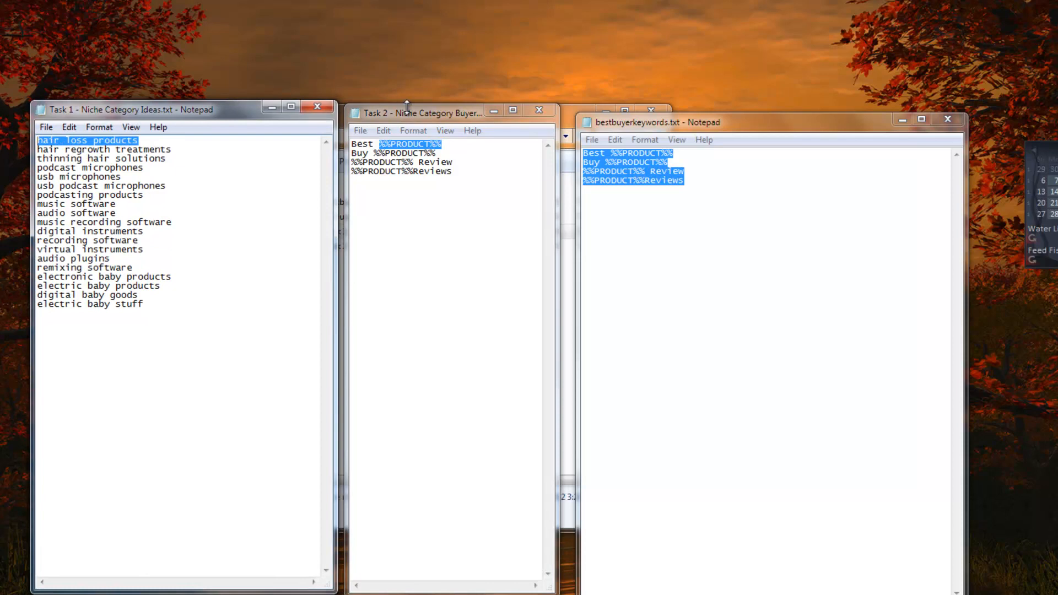
click(412, 131)
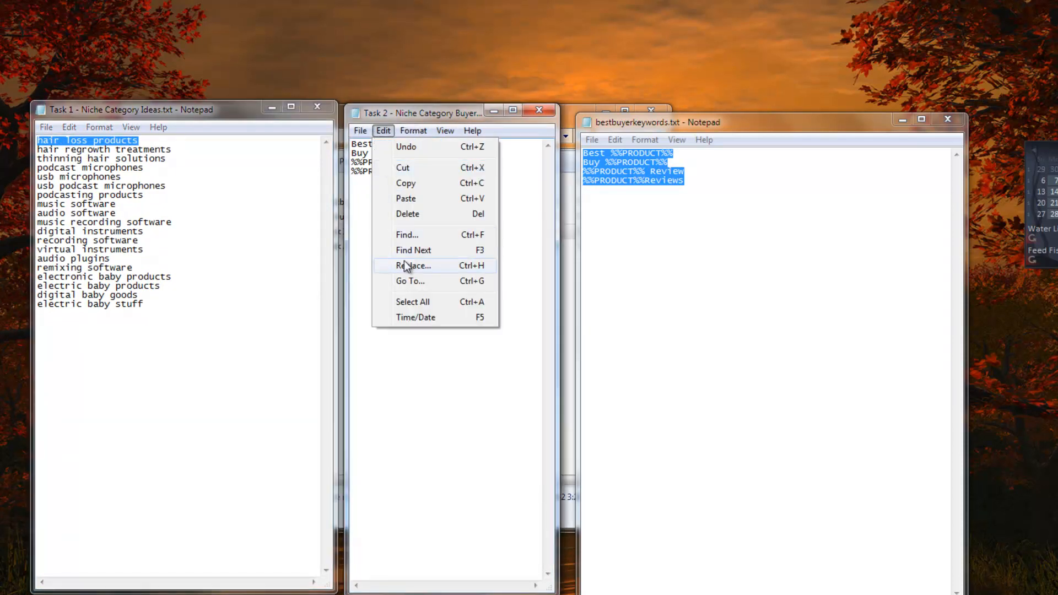
click(406, 266)
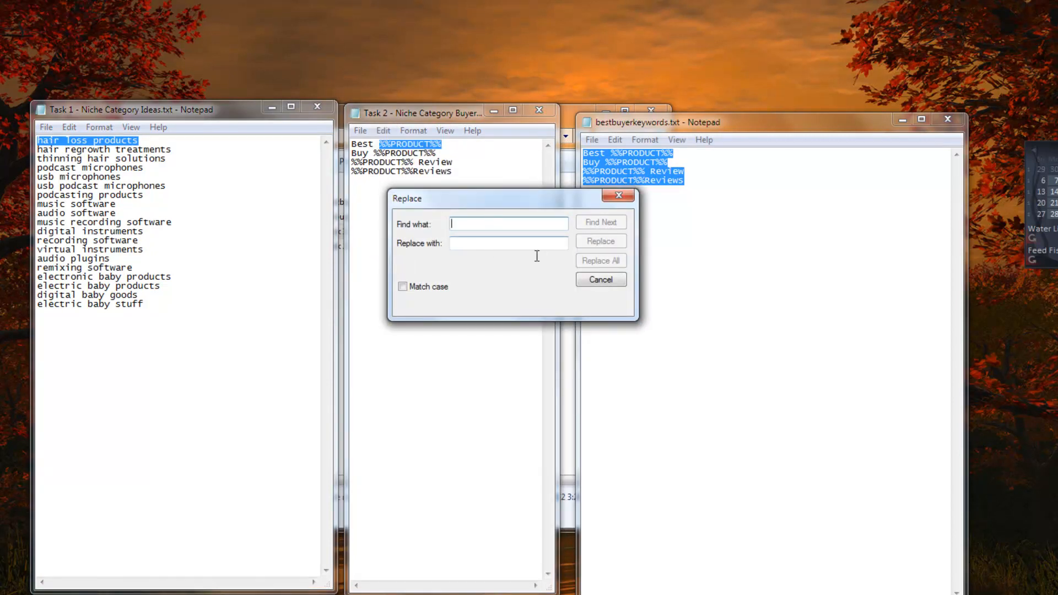
right_click(471, 222)
click(515, 279)
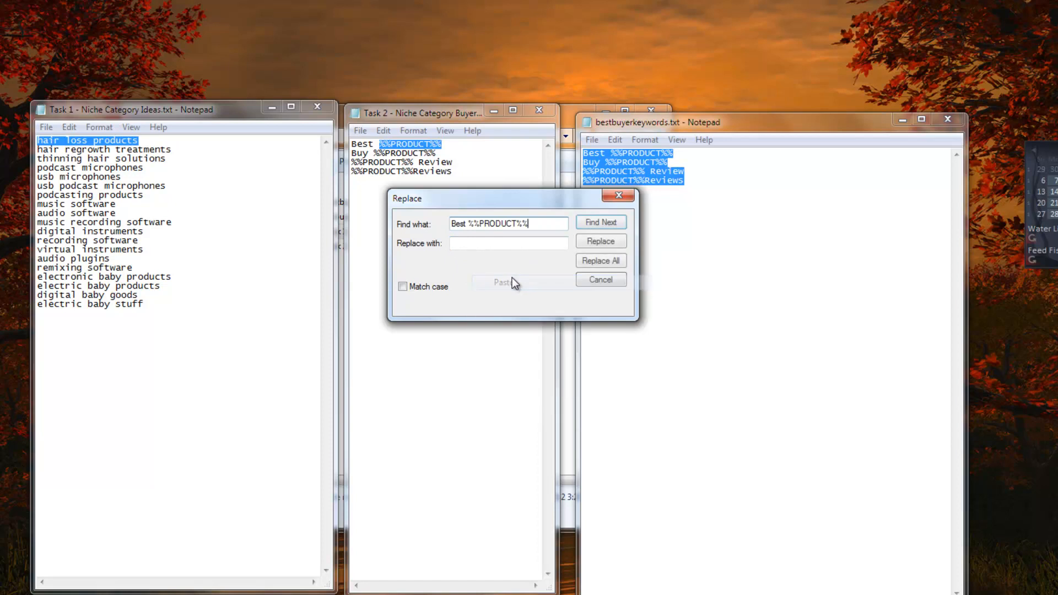
drag(470, 224, 402, 224)
key(BackSpace)
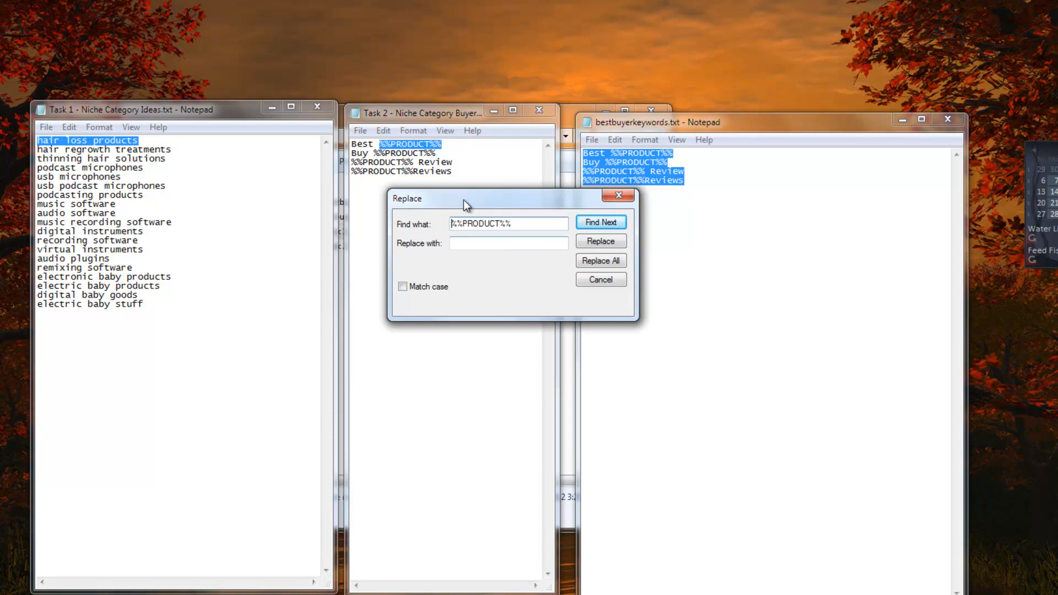
- Replace every %%PRODUCT%% in Task 2 with "hair loss products" from the Task 1 list and move the Replace dialog clear of the documents
drag(461, 204, 436, 201)
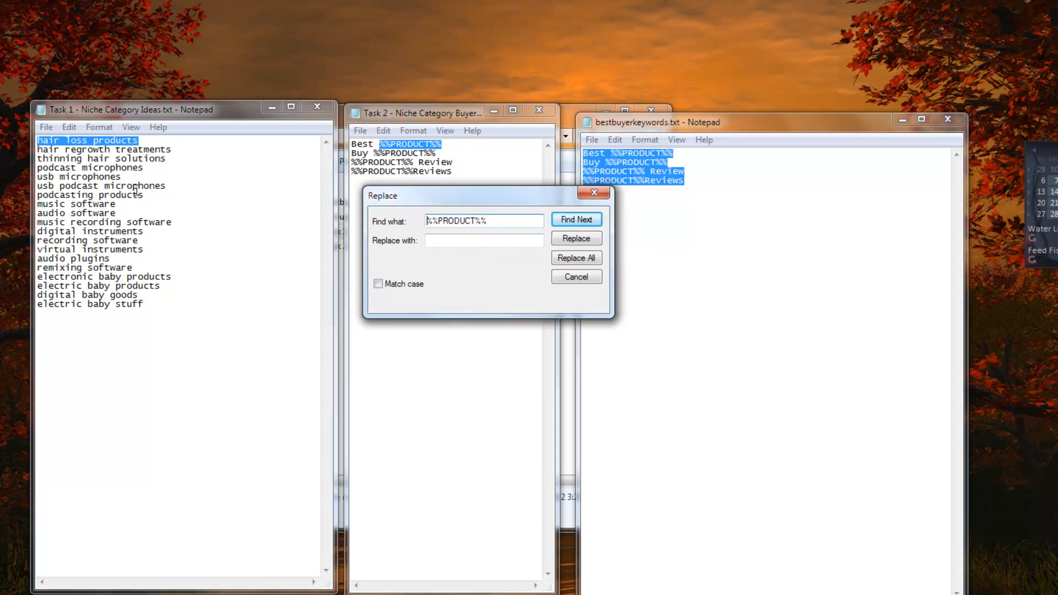
drag(172, 150, 46, 145)
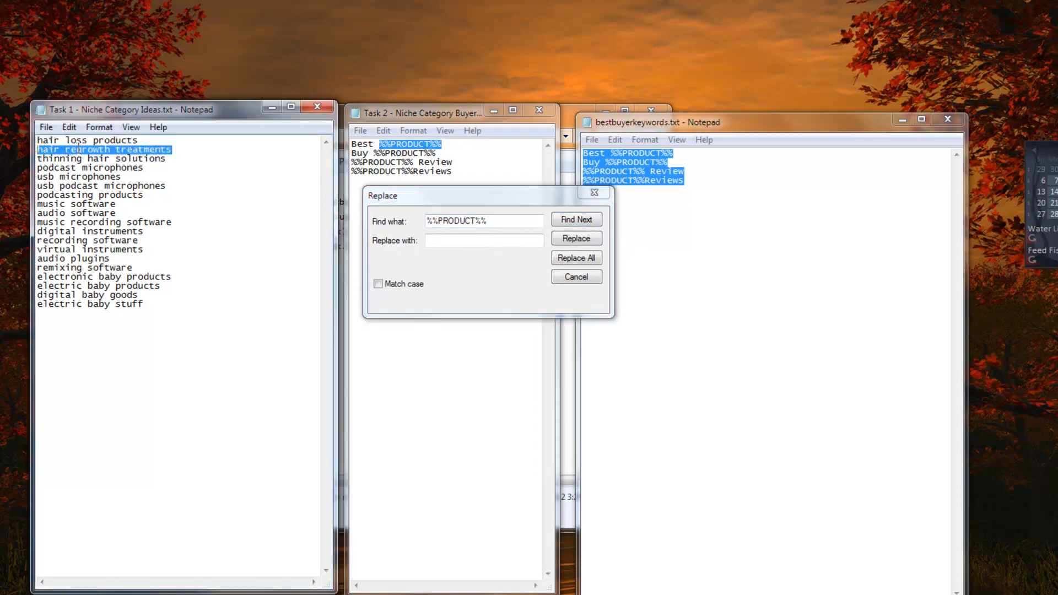
drag(137, 140, 36, 140)
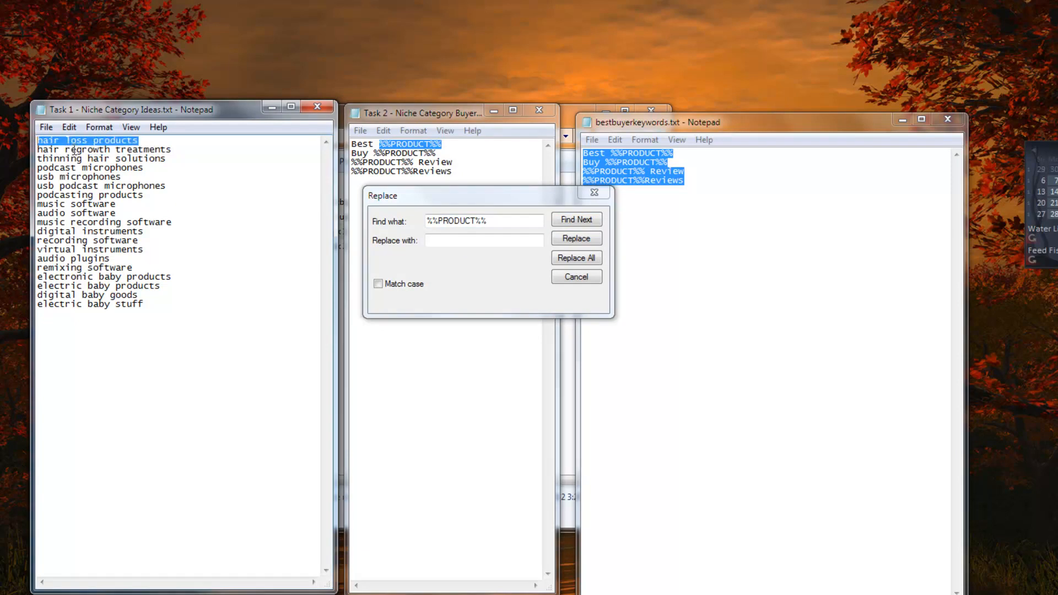
click(441, 246)
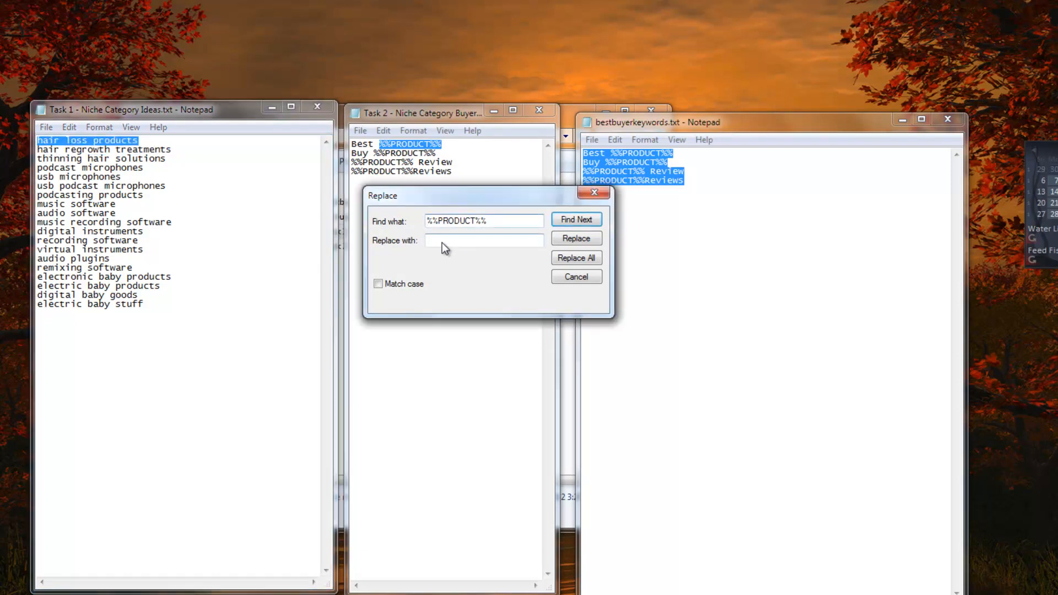
key(ctrl+v)
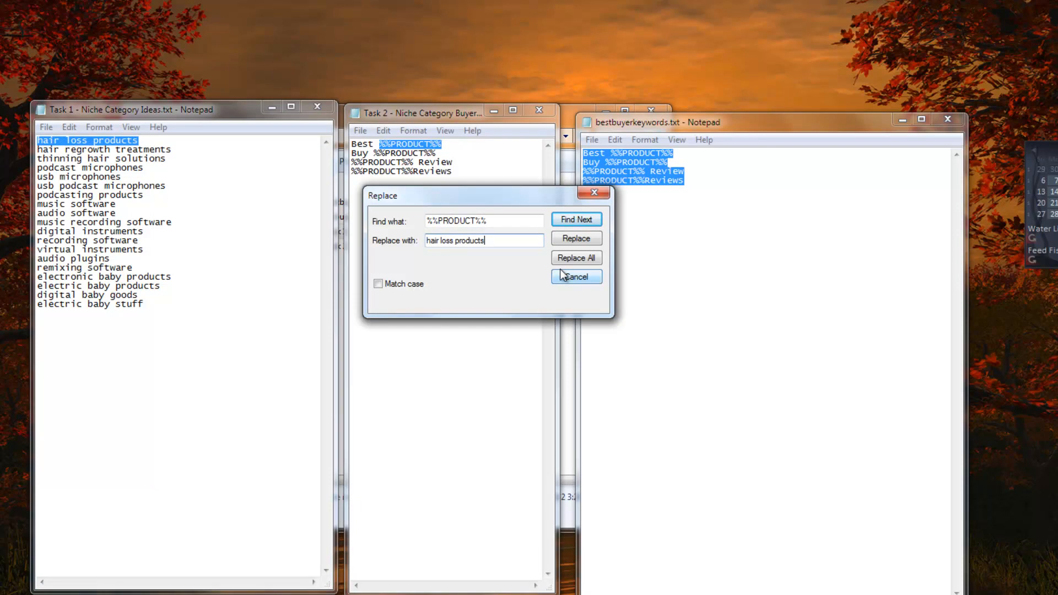
click(571, 259)
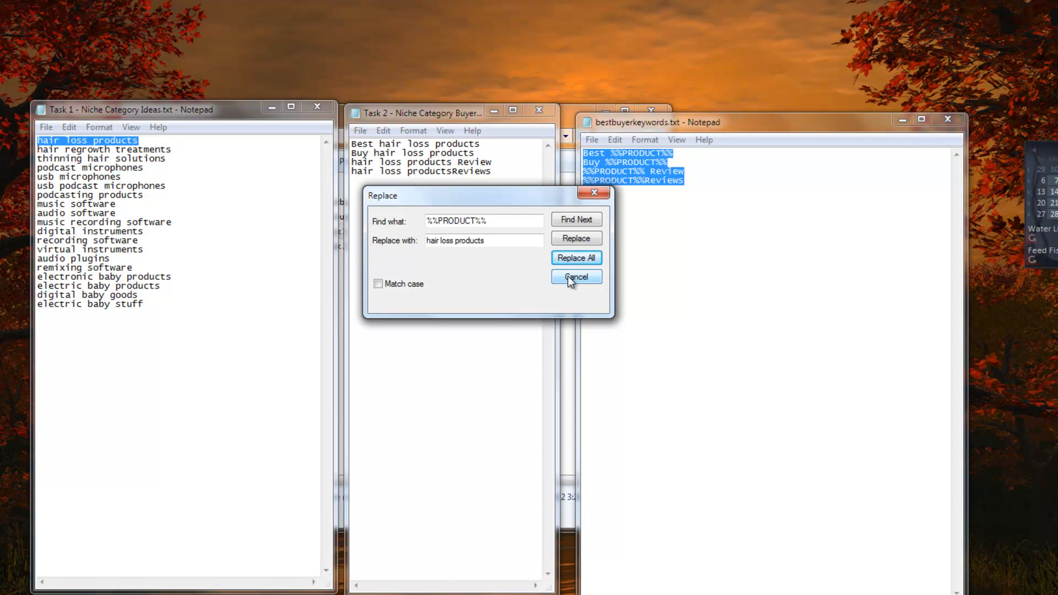
drag(524, 198, 624, 315)
drag(551, 301, 407, 0)
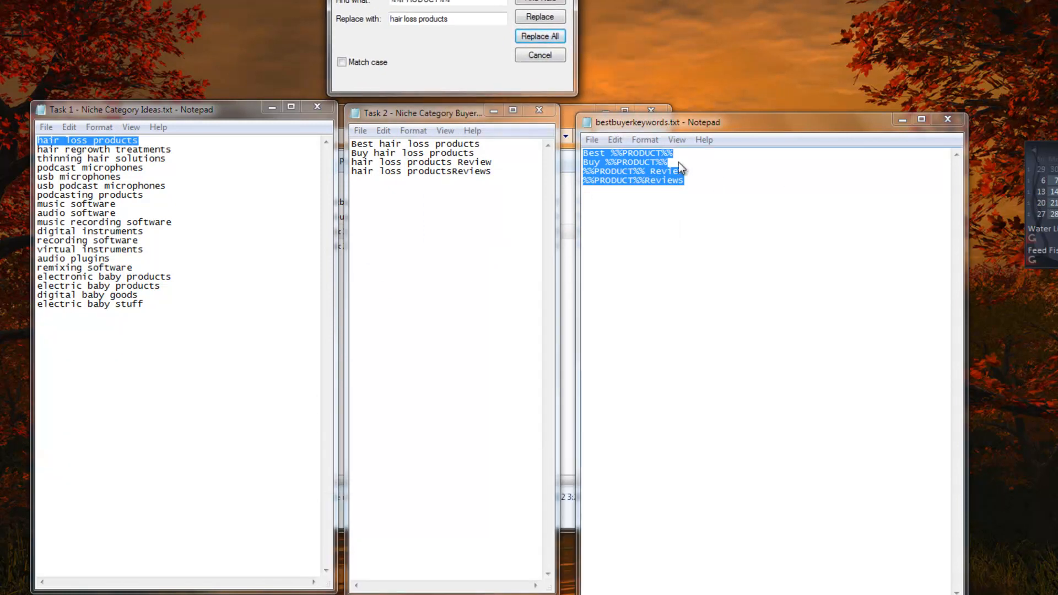
- Insert the missing space before "Reviews" in the last line of both the Task 2 document and bestbuyerkeywords.txt
click(691, 122)
right_click(625, 173)
click(658, 220)
click(361, 186)
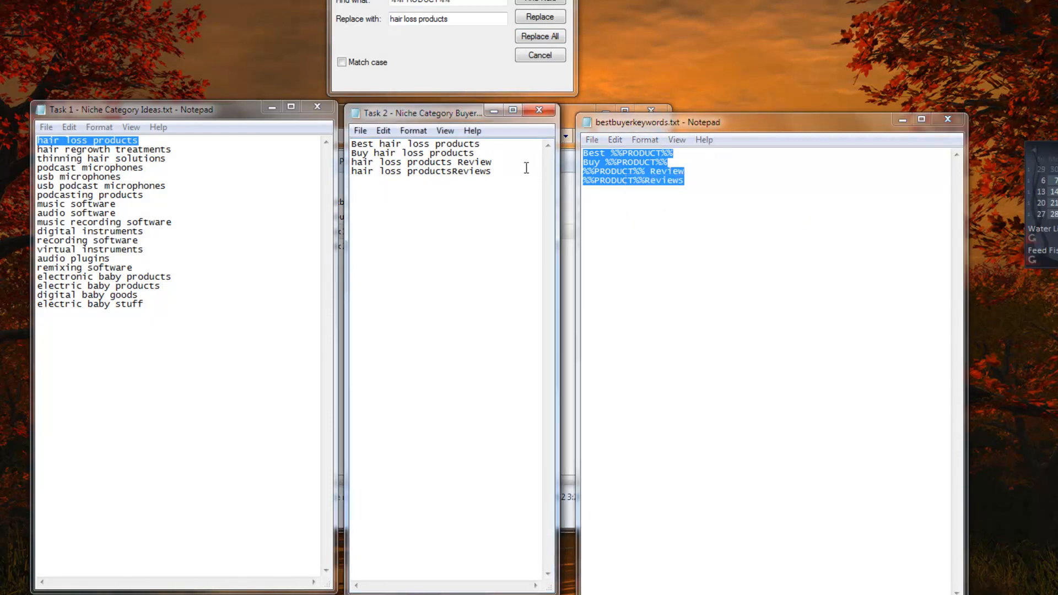
click(499, 175)
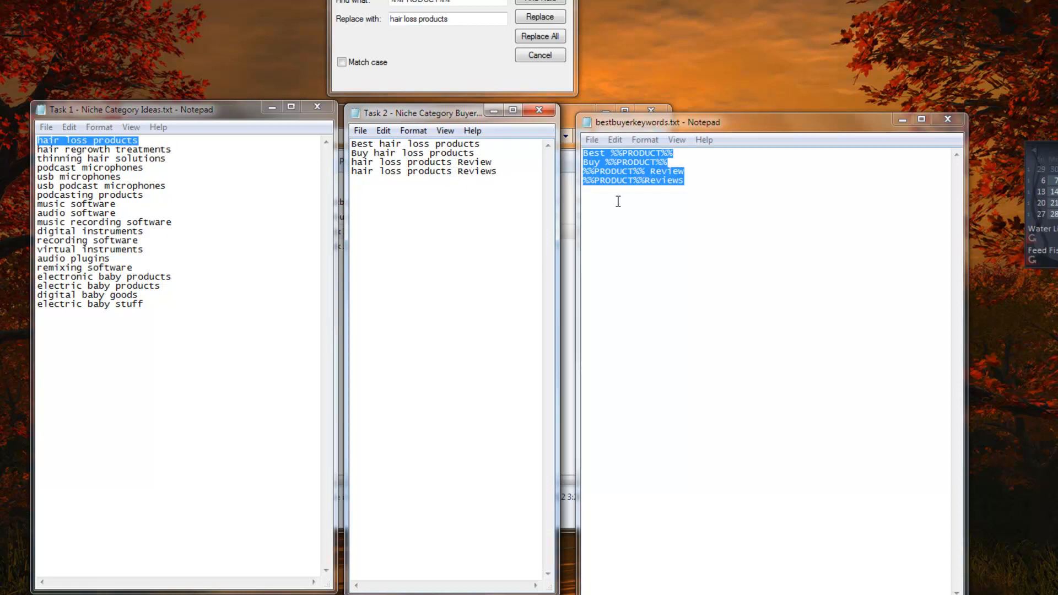
click(646, 184)
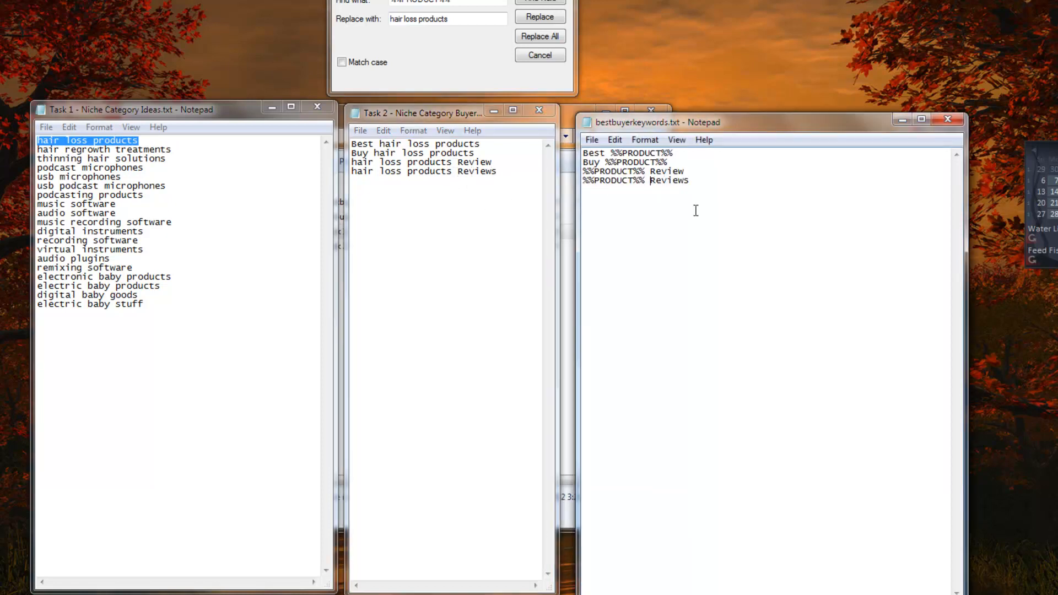
- Copy the four corrected keyword templates from bestbuyerkeywords.txt to below the hair loss products lines in Task 2
drag(701, 179, 584, 154)
right_click(601, 164)
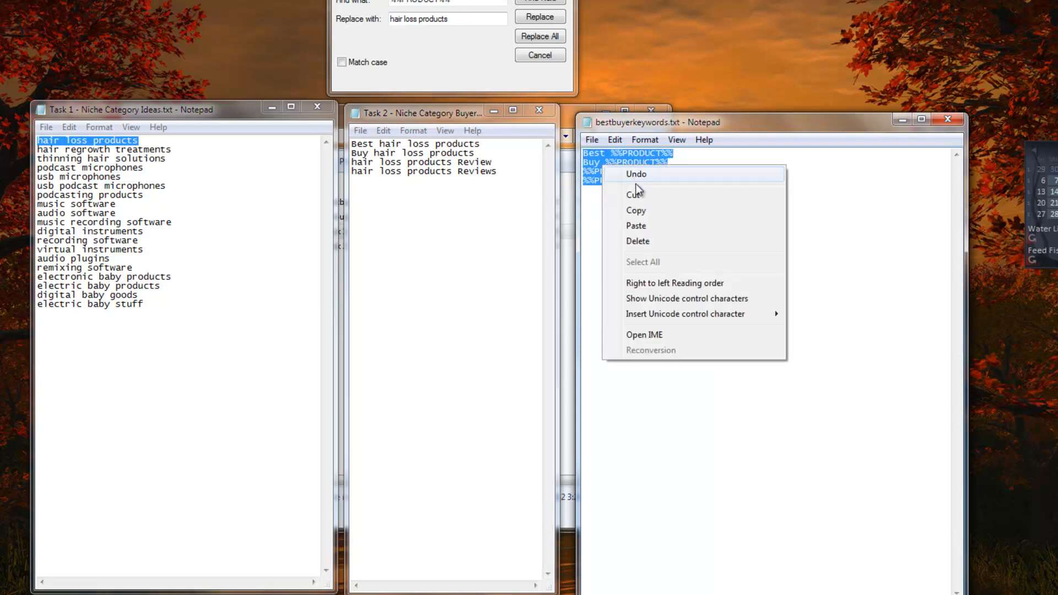
click(633, 212)
click(427, 207)
key(ctrl+a)
key(Delete)
key(ctrl+v)
key(alt+a)
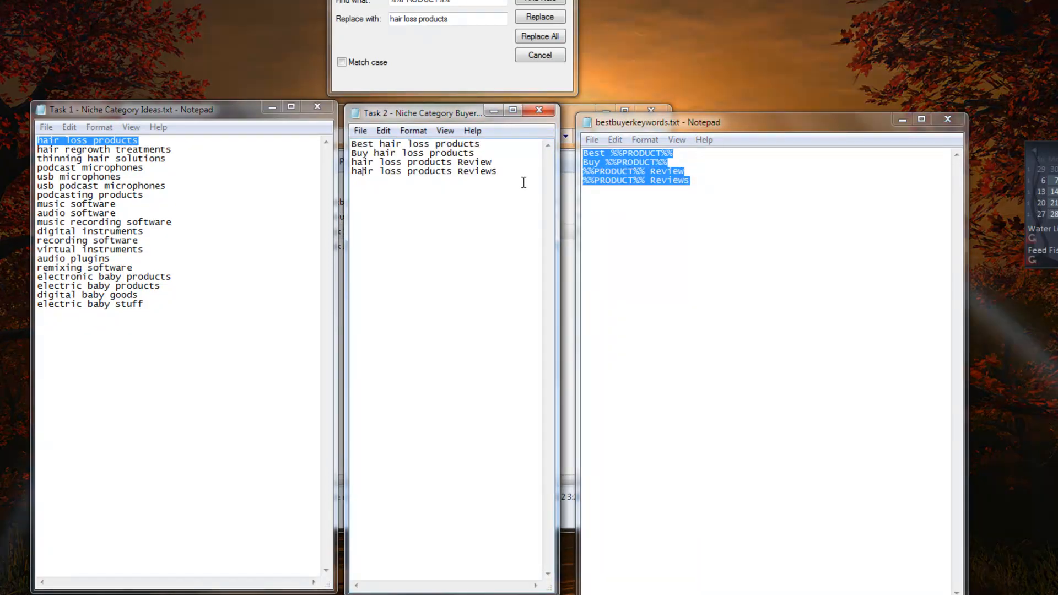
key(ctrl+v)
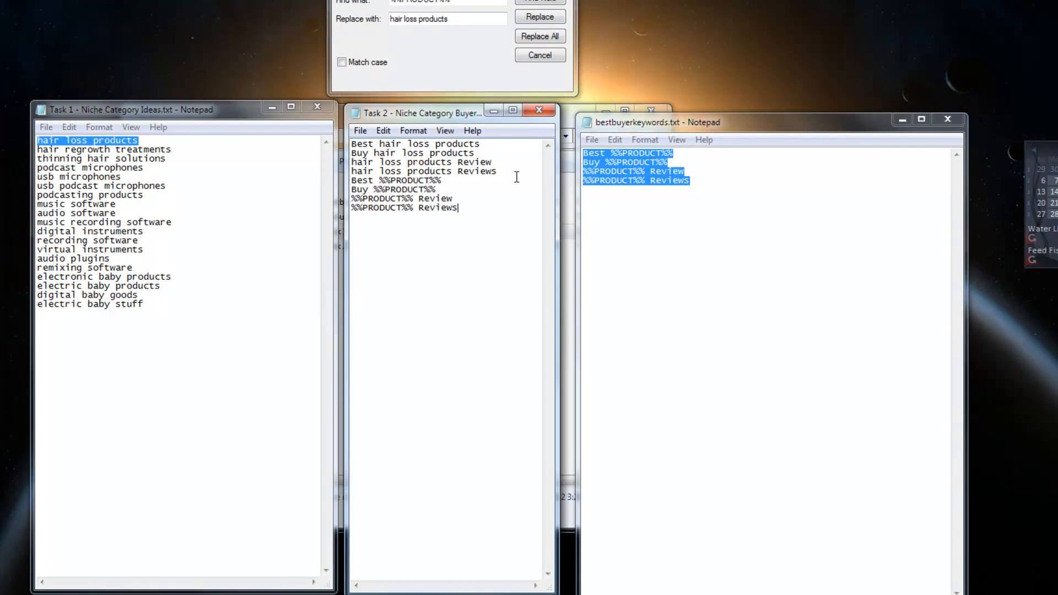
- Replace every %%PRODUCT%% in Task 2 with "hair regrowth treatments" copied from the Task 1 list
click(176, 149)
drag(175, 149, 36, 149)
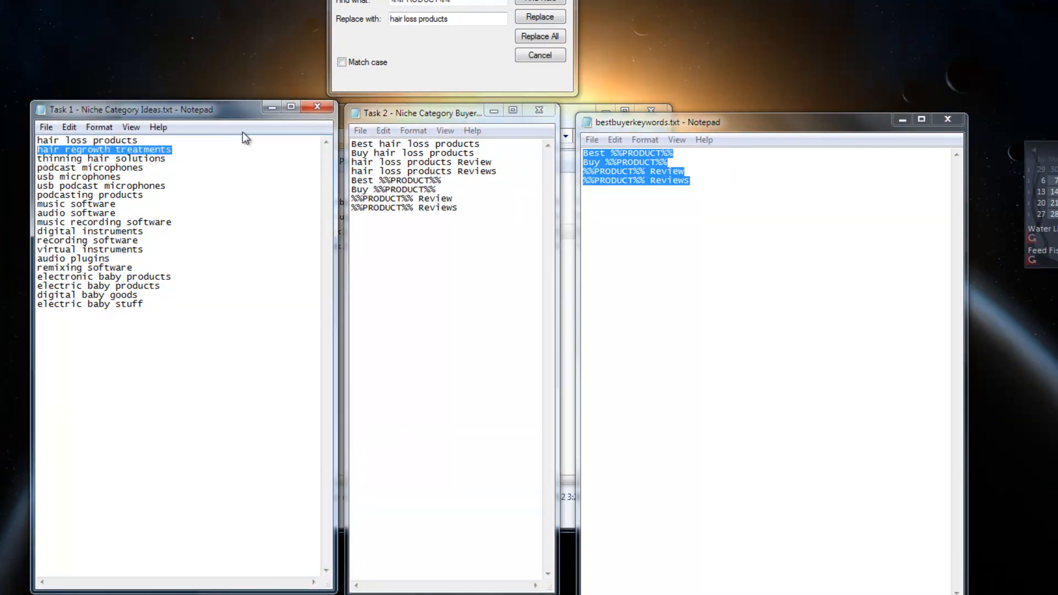
drag(457, 19, 374, 19)
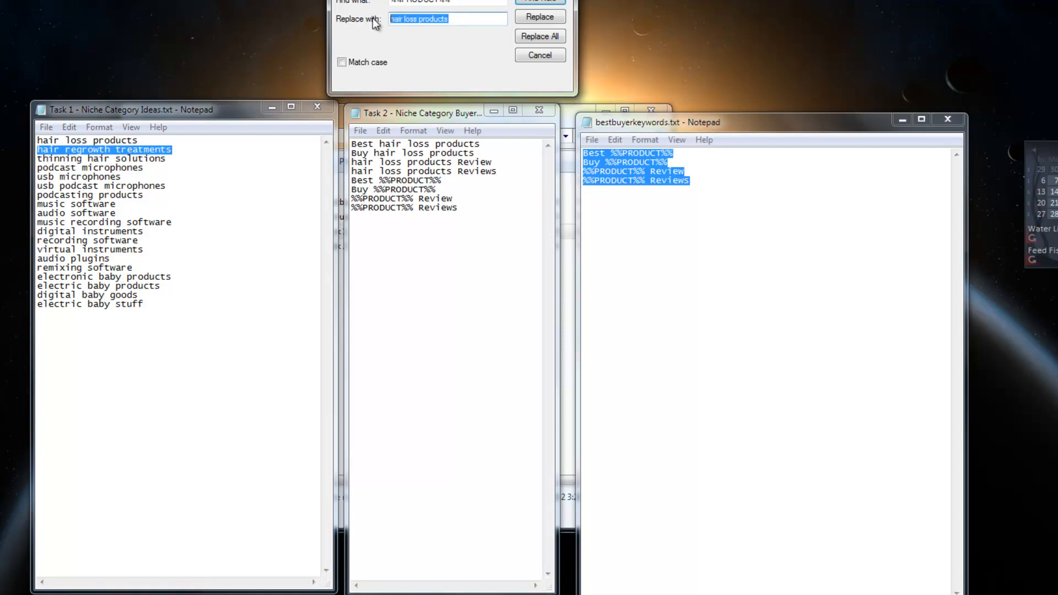
key(ctrl+v)
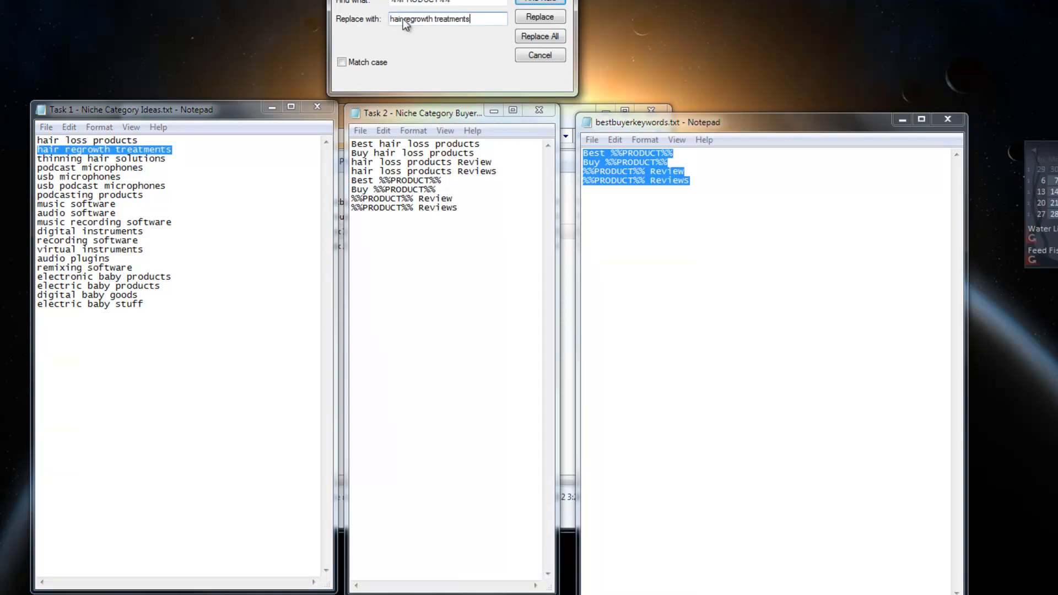
click(554, 38)
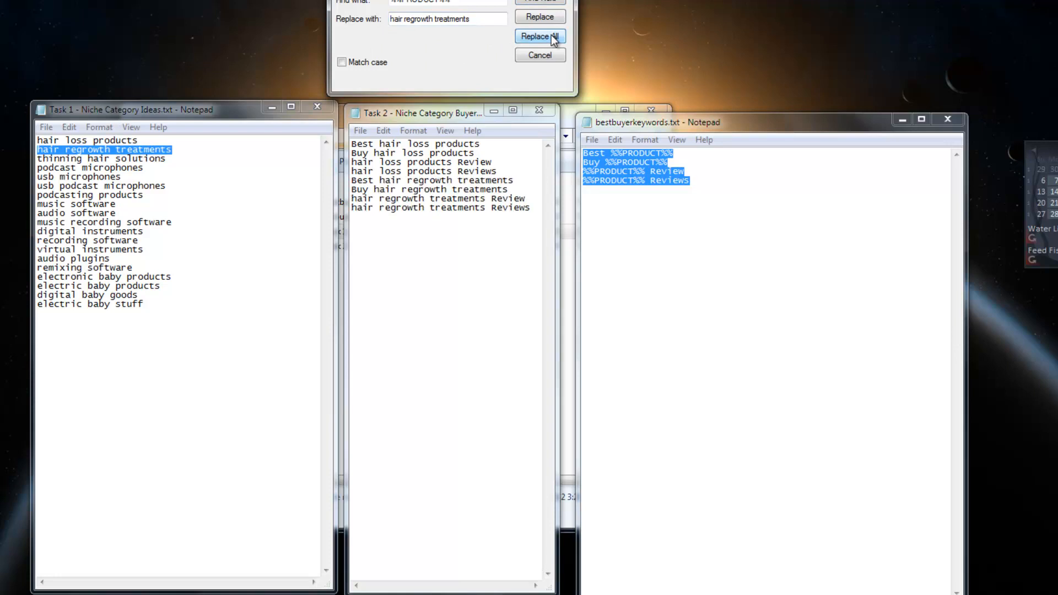
- Copy the four keyword templates from bestbuyerkeywords.txt to below the hair regrowth treatments lines in Task 2
click(637, 186)
key(ctrl+a)
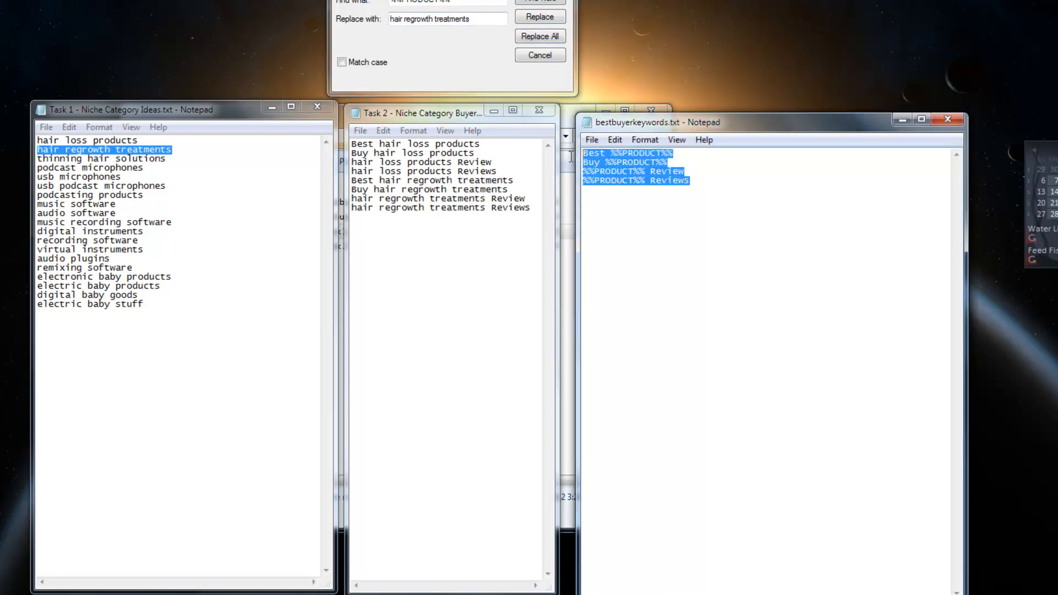
right_click(611, 157)
click(648, 203)
click(408, 228)
key(Return)
key(ctrl+v)
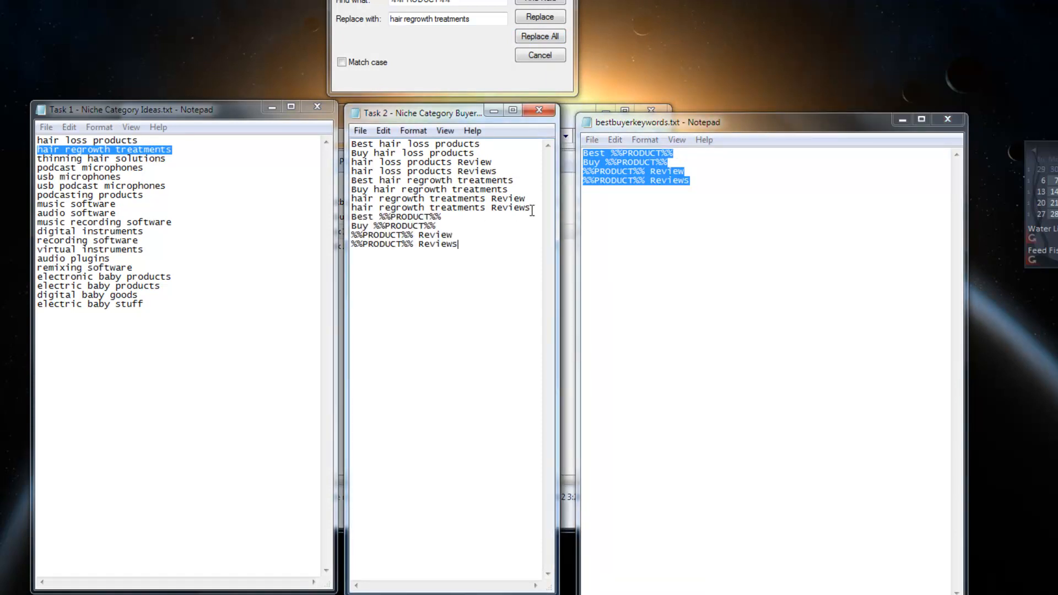
- Replace every %%PRODUCT%% in Task 2 with "thinning hair solutions" copied from the Task 1 list
drag(181, 159, 38, 164)
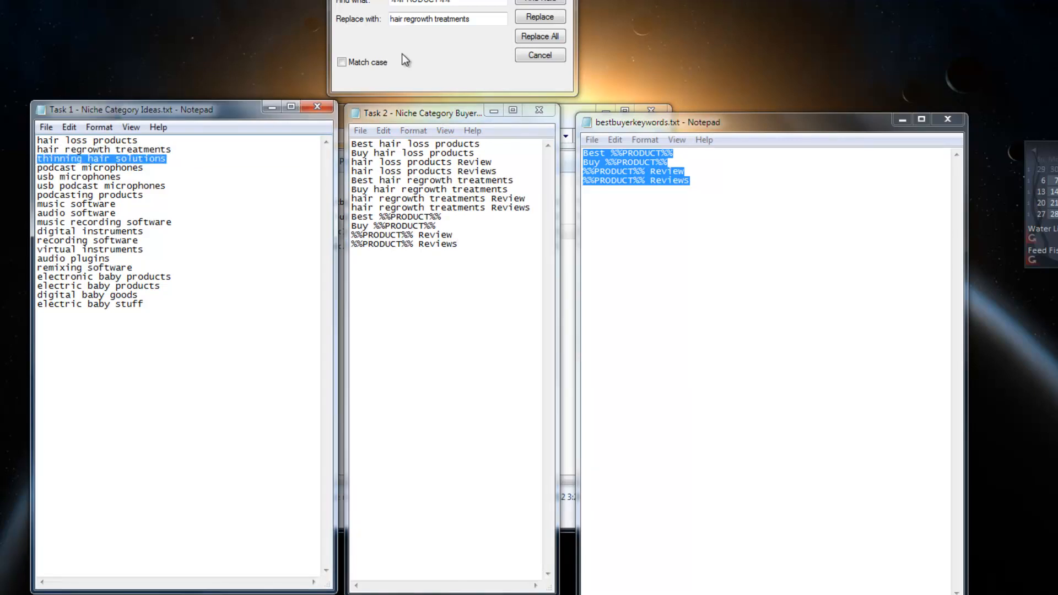
click(374, 19)
key(ctrl+v)
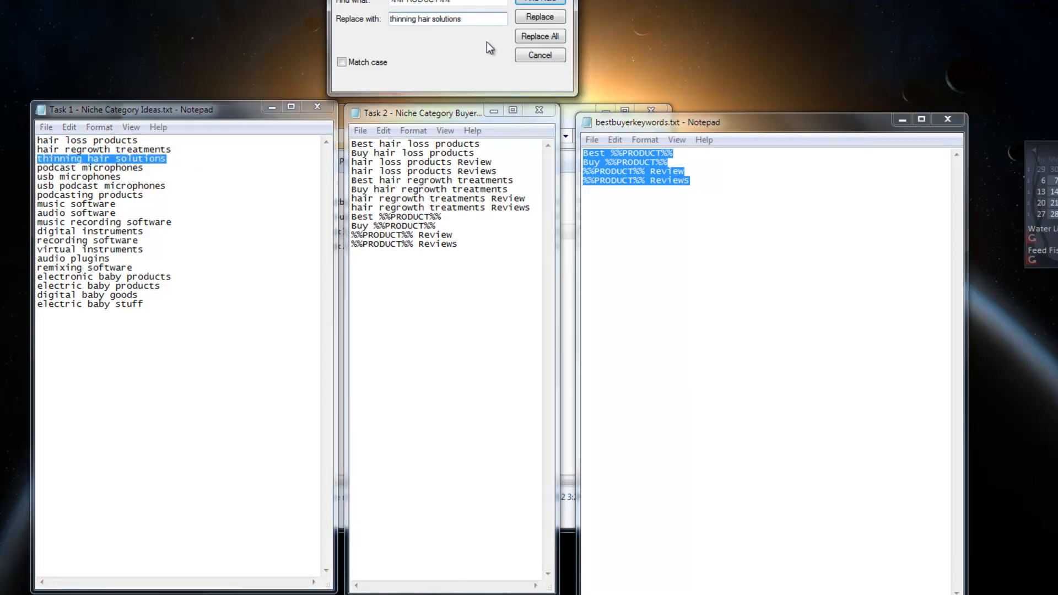
click(536, 37)
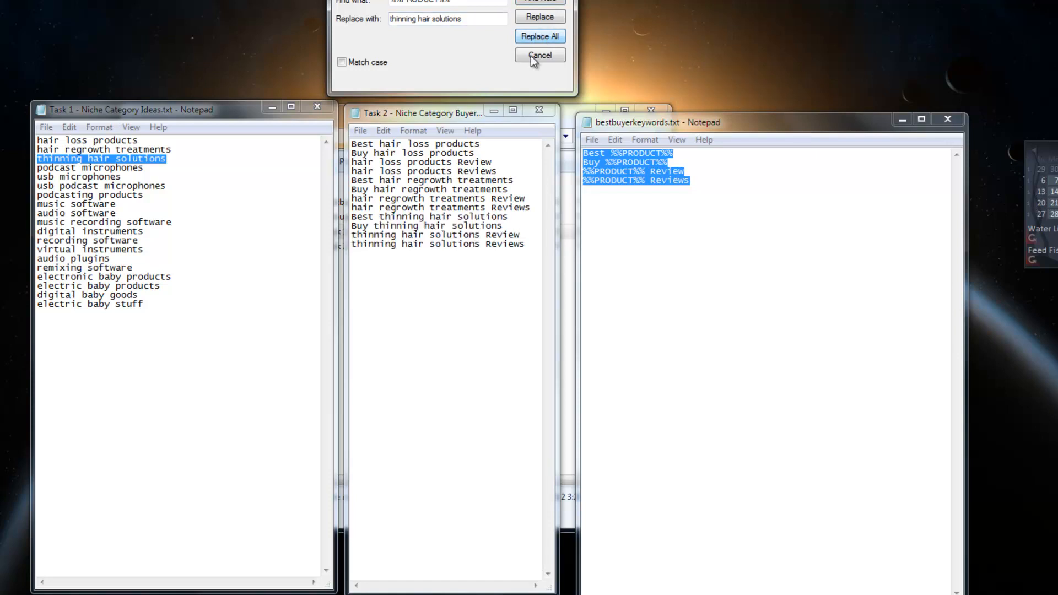
- Copy the four keyword templates from bestbuyerkeywords.txt to below the thinning hair solutions lines in Task 2
click(528, 248)
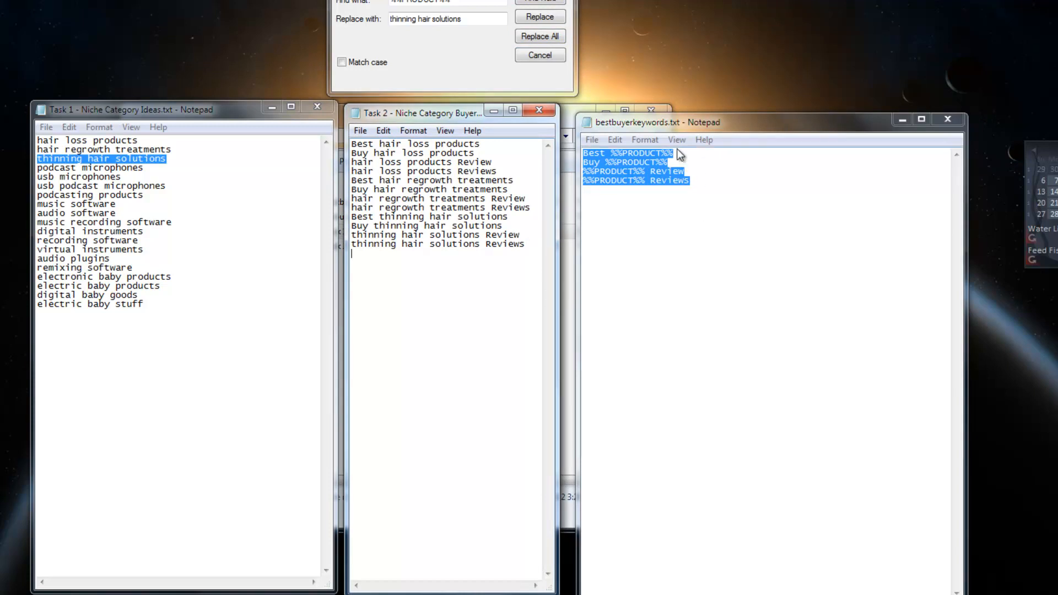
right_click(658, 168)
click(702, 213)
click(525, 247)
key(ctrl+v)
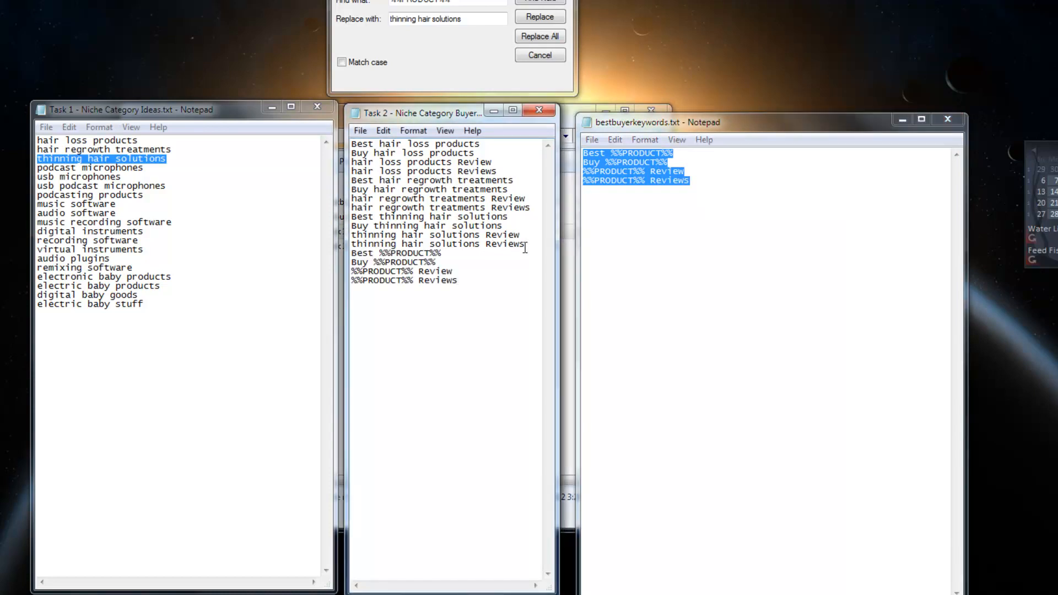
- Replace every %%PRODUCT%% in Task 2 with "podcast microphones" copied from the Task 1 list
drag(149, 167, 37, 171)
drag(466, 19, 368, 23)
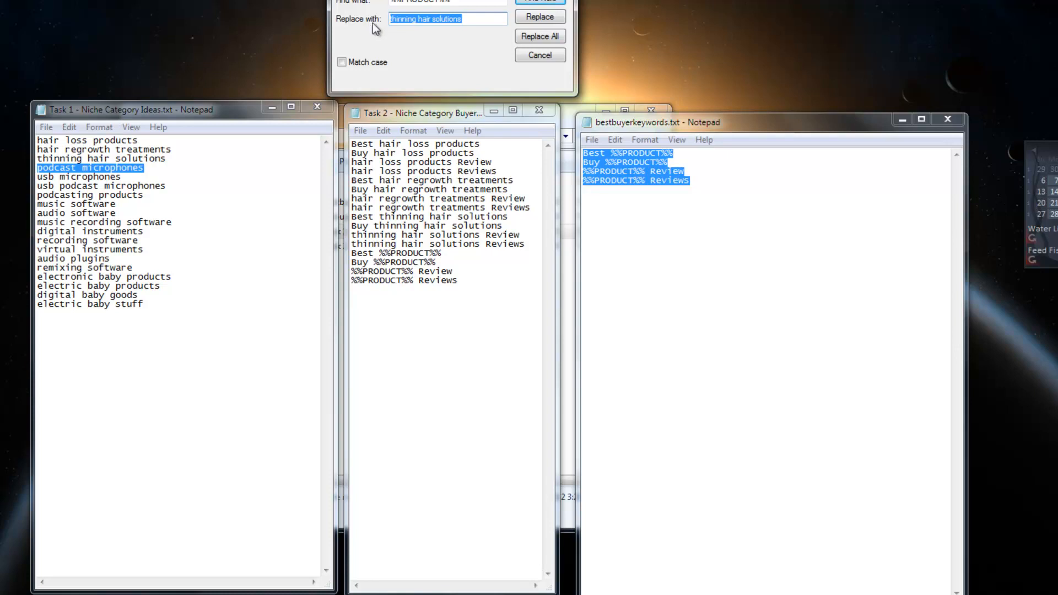
key(ctrl+v)
click(553, 37)
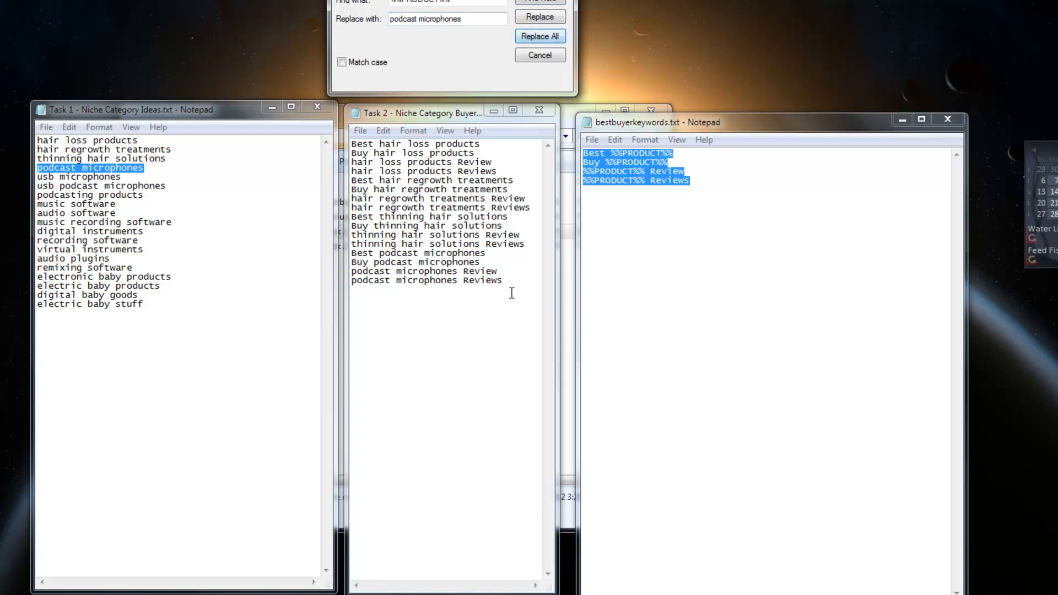
drag(513, 293, 353, 143)
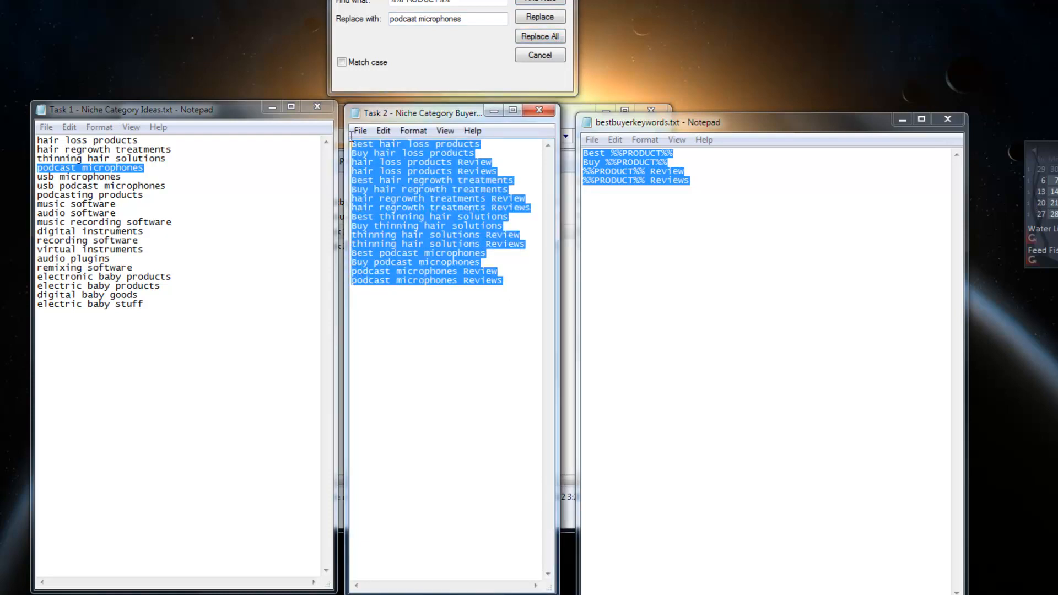
click(506, 279)
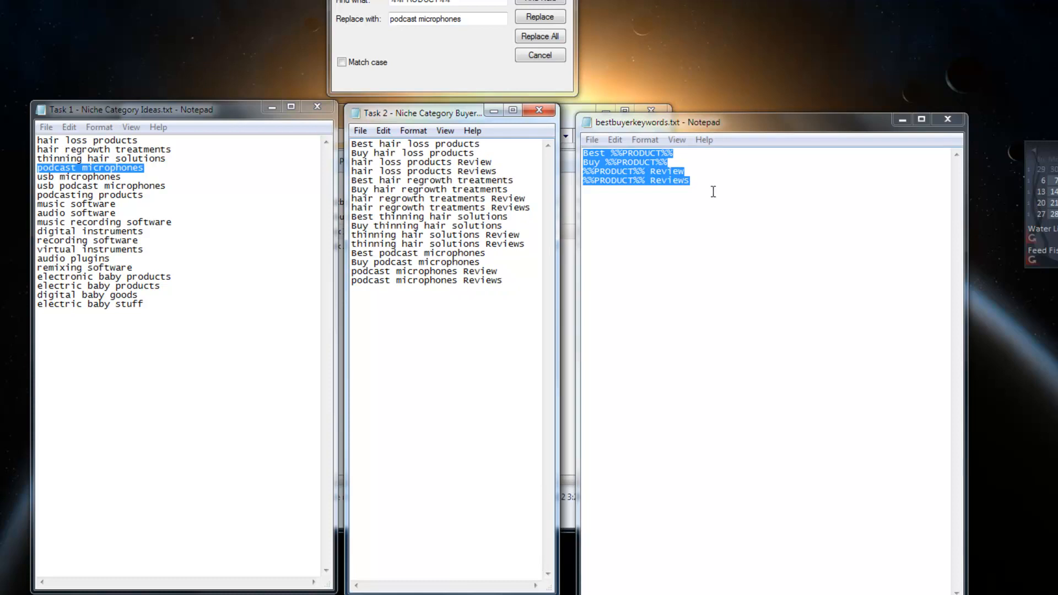
- Copy the four keyword templates from bestbuyerkeywords.txt to below the podcast microphones lines in Task 2
right_click(653, 171)
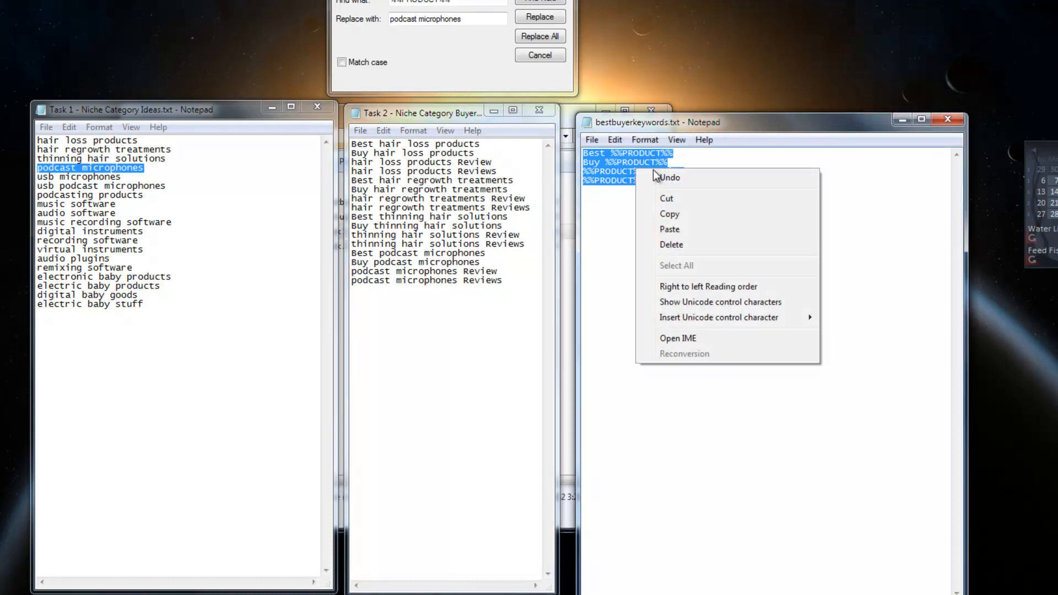
click(679, 212)
click(381, 291)
key(ctrl+v)
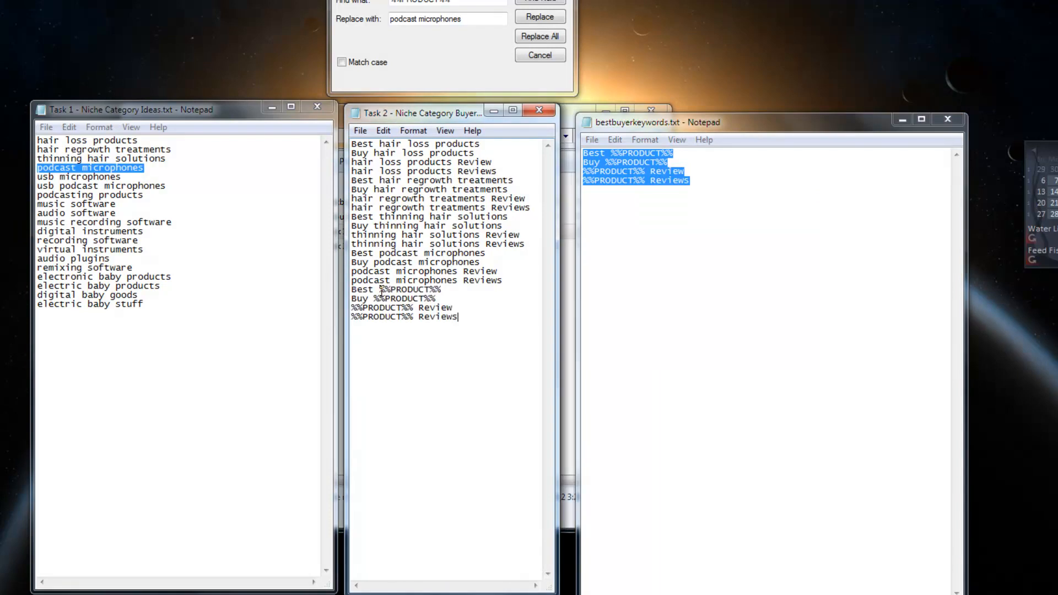
- Replace every %%PRODUCT%% in Task 2 with "usb microphones" copied from the Task 1 list
drag(121, 176, 34, 176)
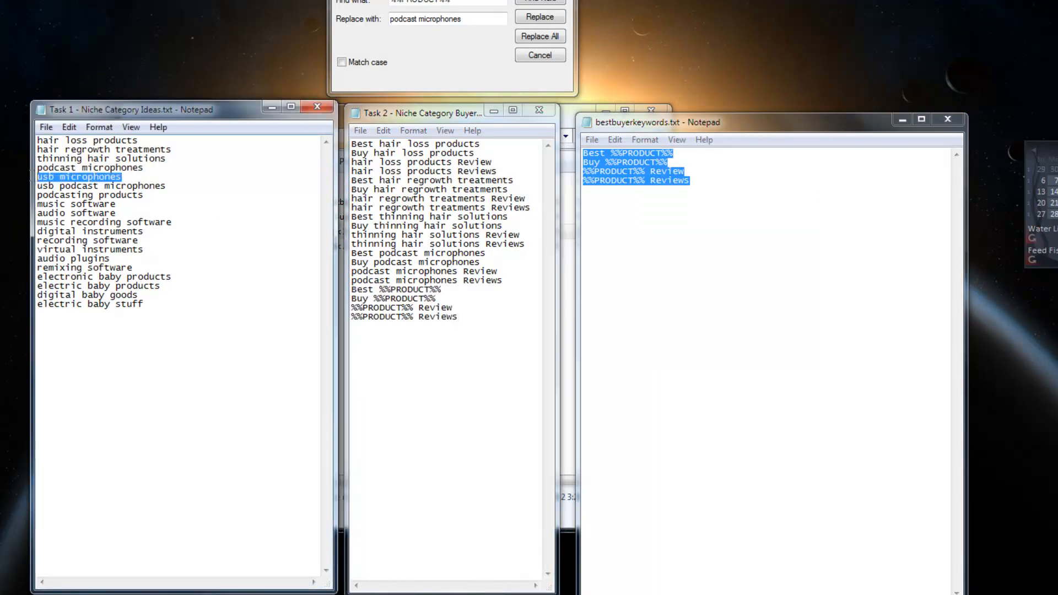
click(475, 18)
drag(476, 18, 389, 19)
key(ctrl+v)
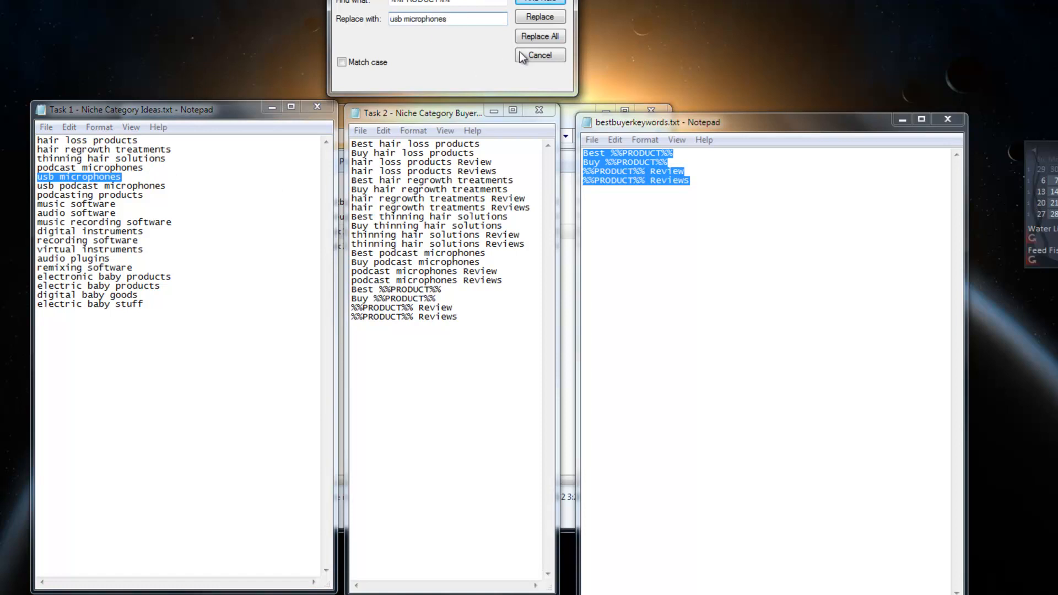
click(538, 37)
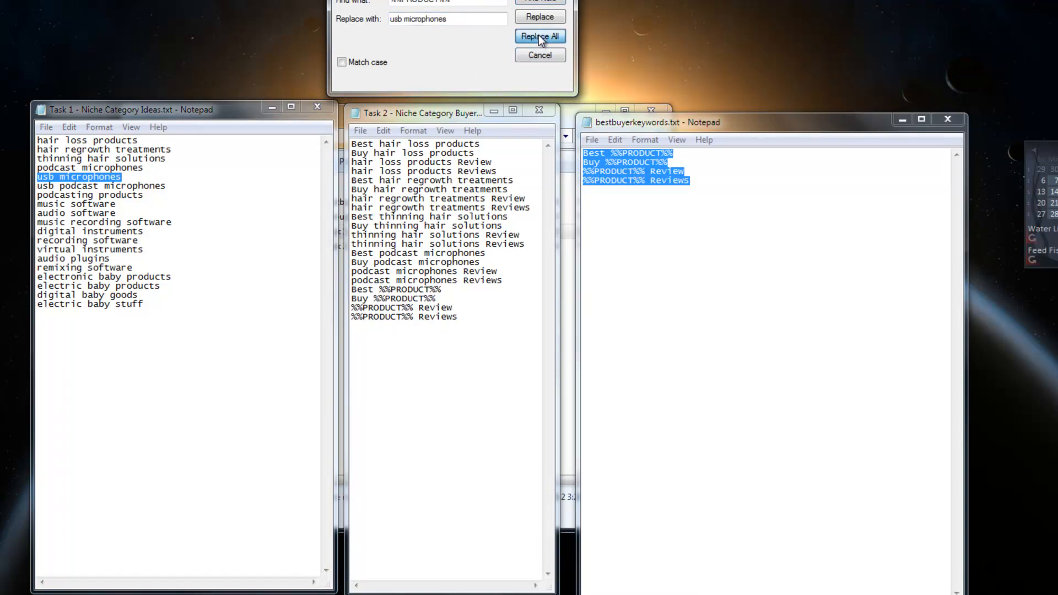
click(537, 35)
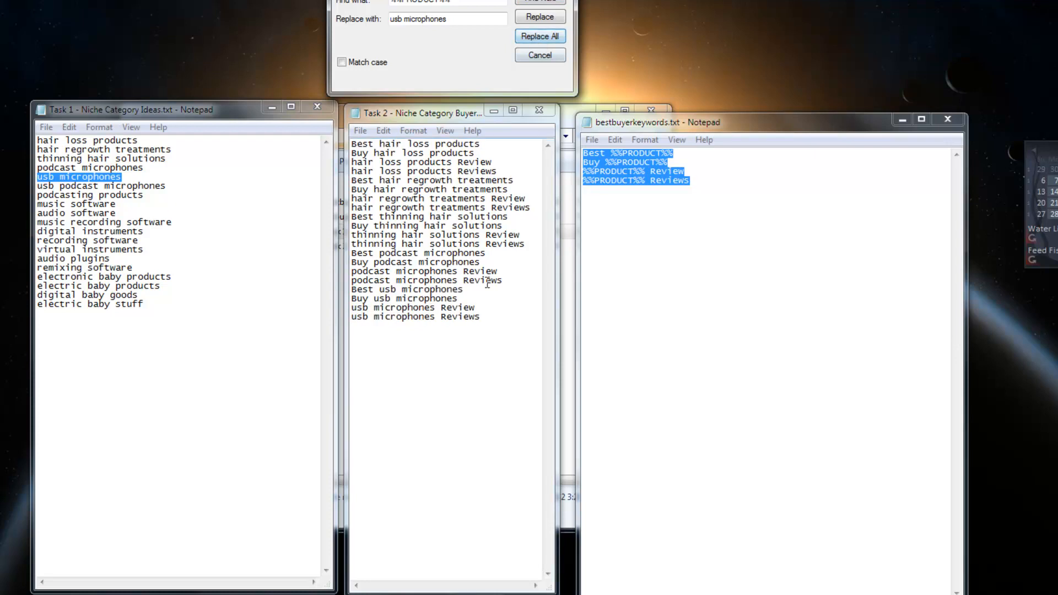
- Copy the four keyword templates from bestbuyerkeywords.txt to below the usb microphones lines in Task 2
drag(703, 190, 585, 155)
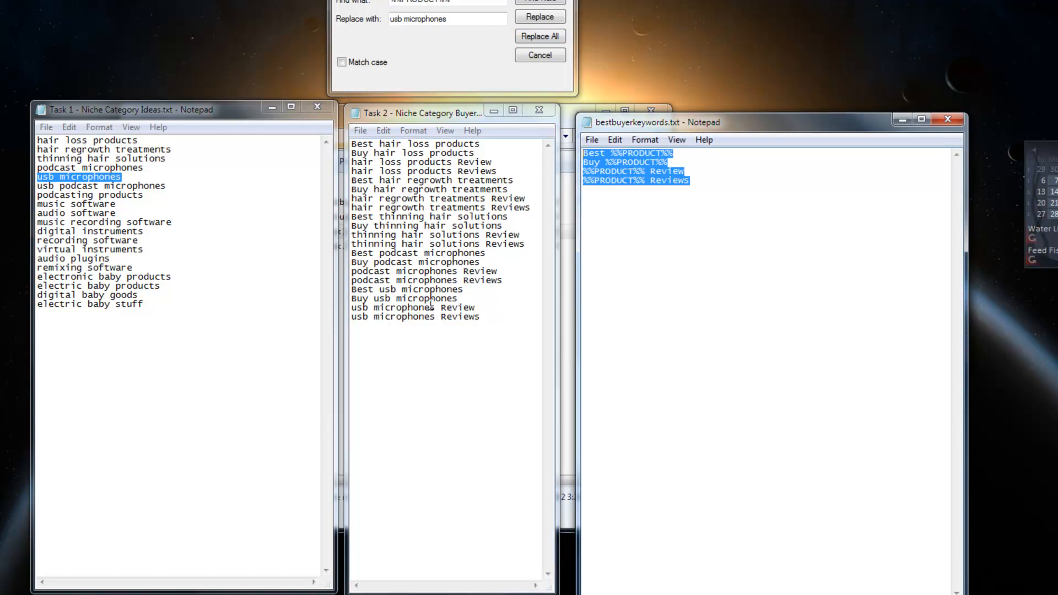
click(496, 321)
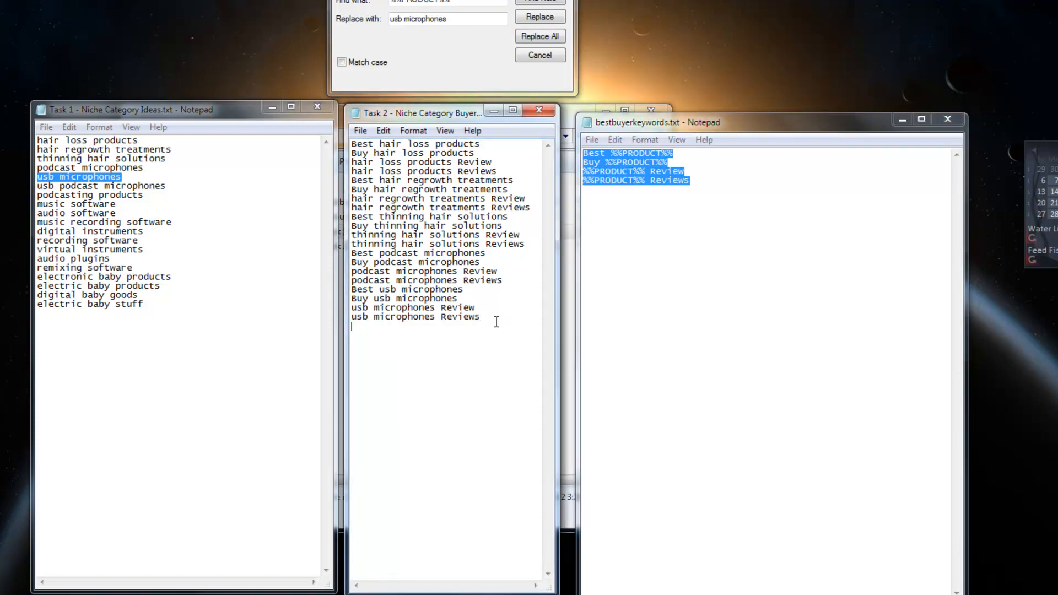
key(ctrl+v)
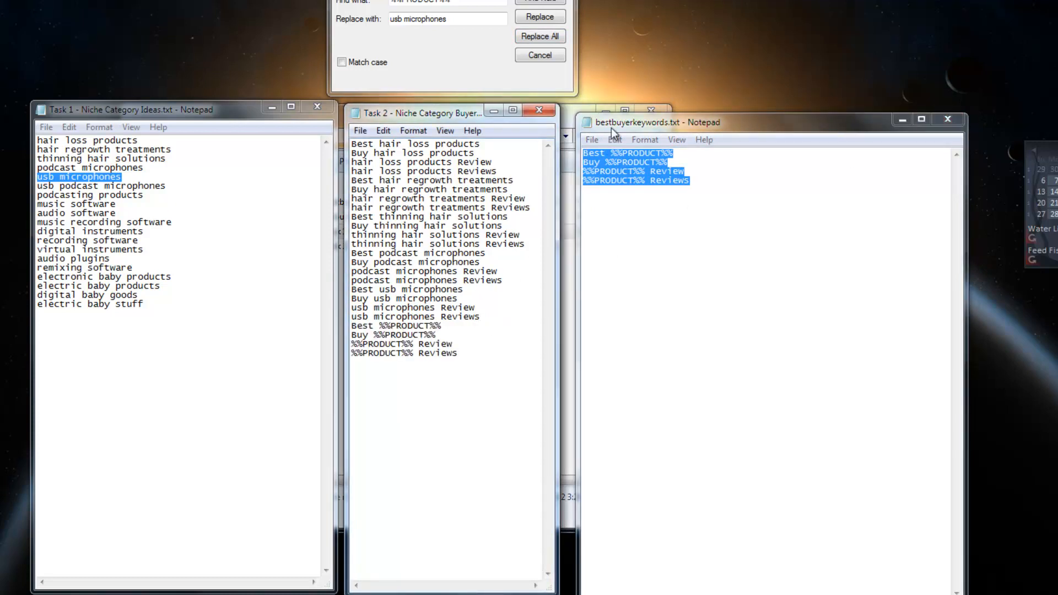
- Open kwbuyerkeywords.txt from the project folder to examine its keyword templates, close it, and bring the Task 2 file back to the front
click(572, 266)
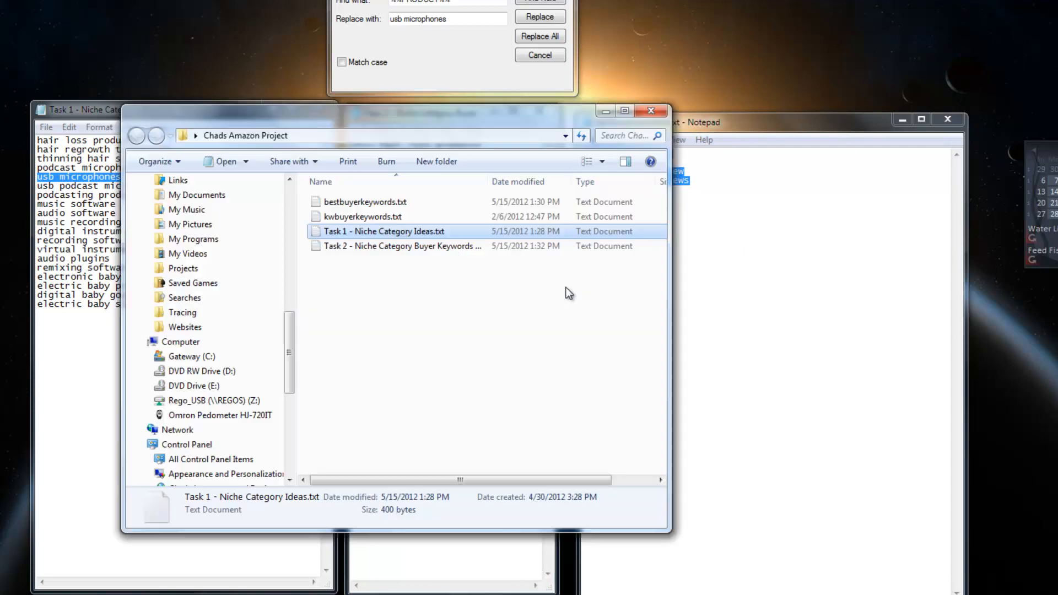
click(378, 215)
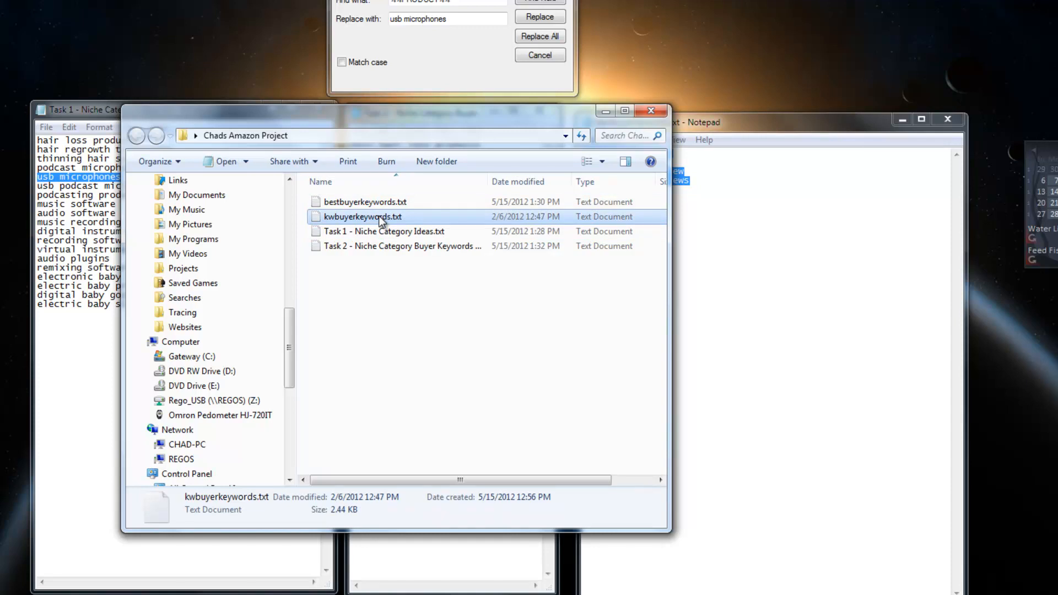
double_click(379, 216)
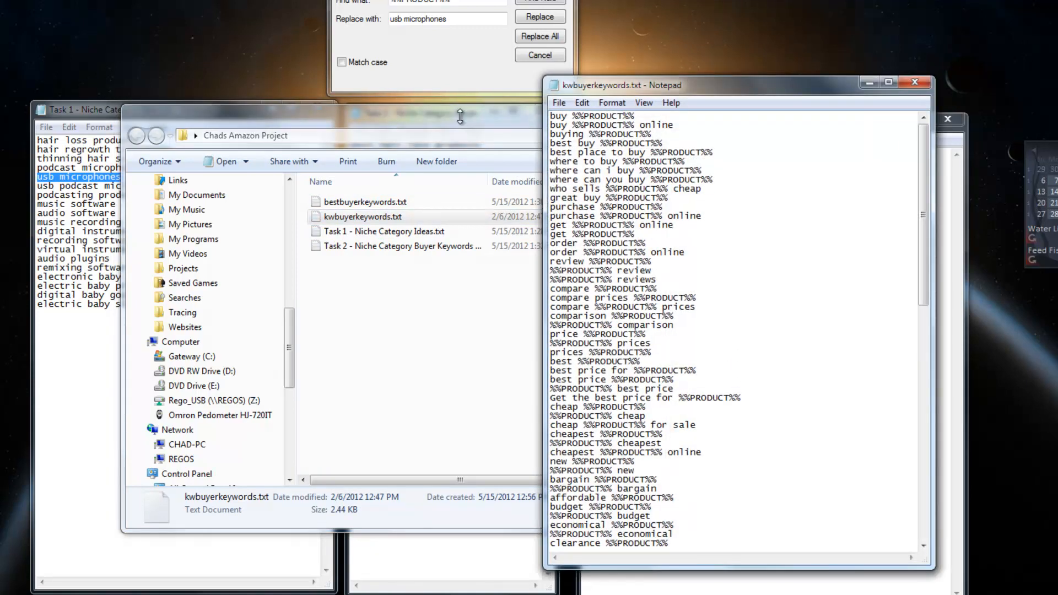
drag(703, 81, 747, 101)
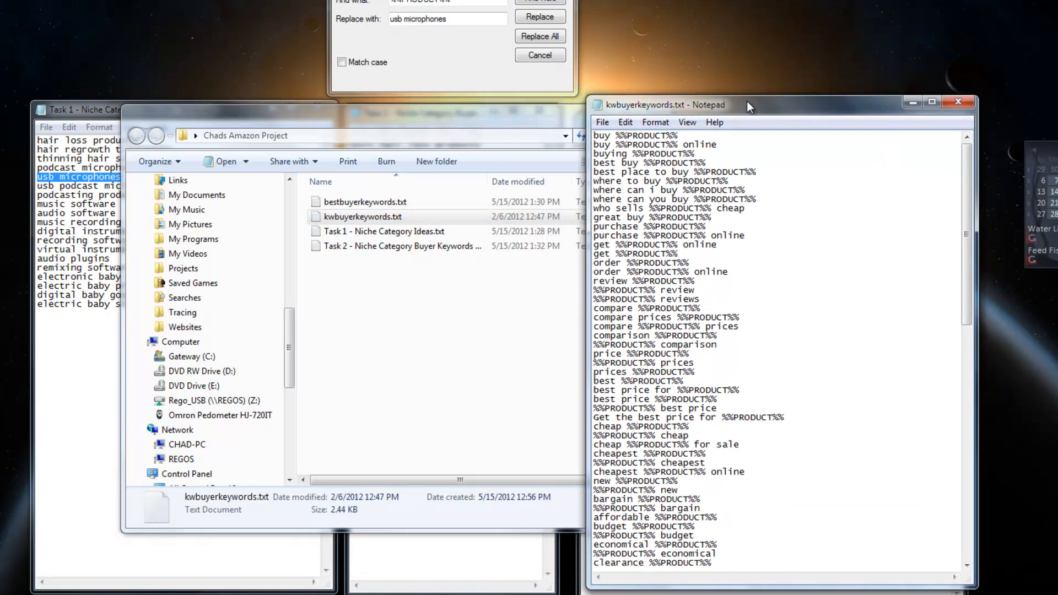
click(957, 102)
click(777, 128)
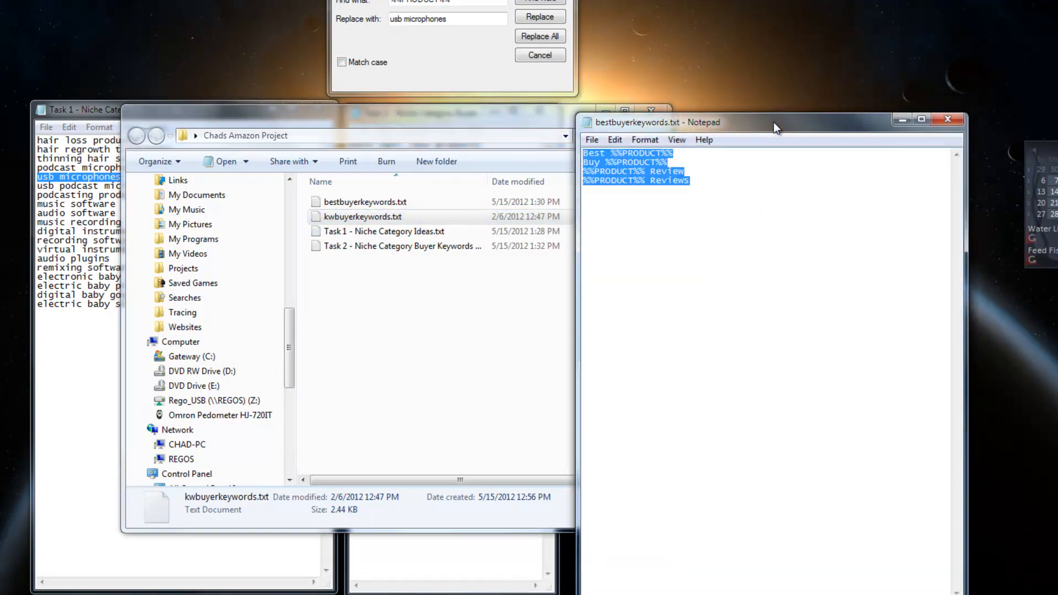
click(460, 342)
double_click(518, 246)
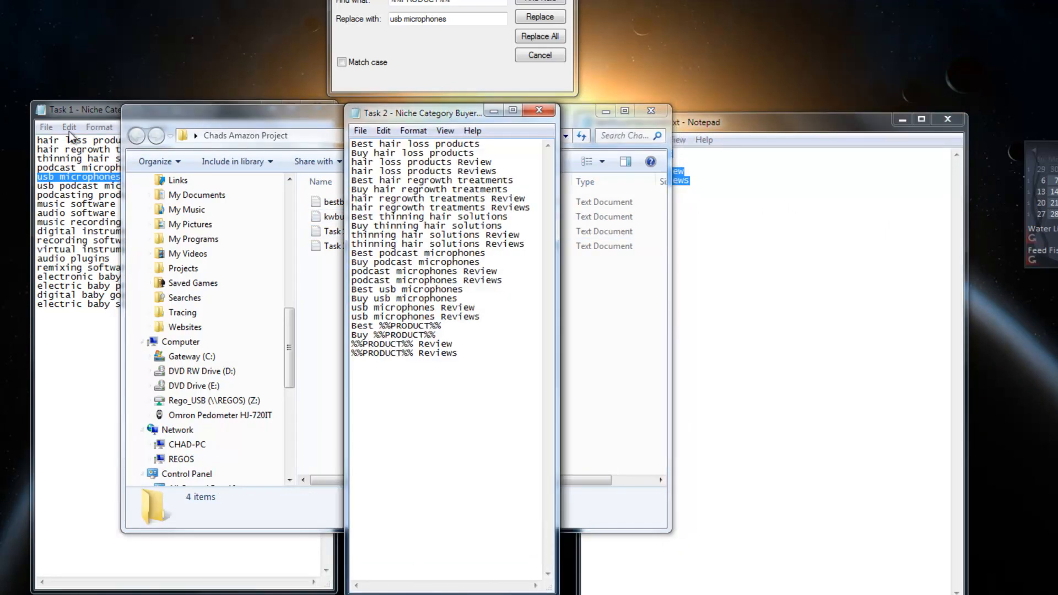
- Replace every %%PRODUCT%% in Task 2 with "usb podcast microphones" copied from the Task 1 list
click(88, 107)
drag(167, 186, 25, 187)
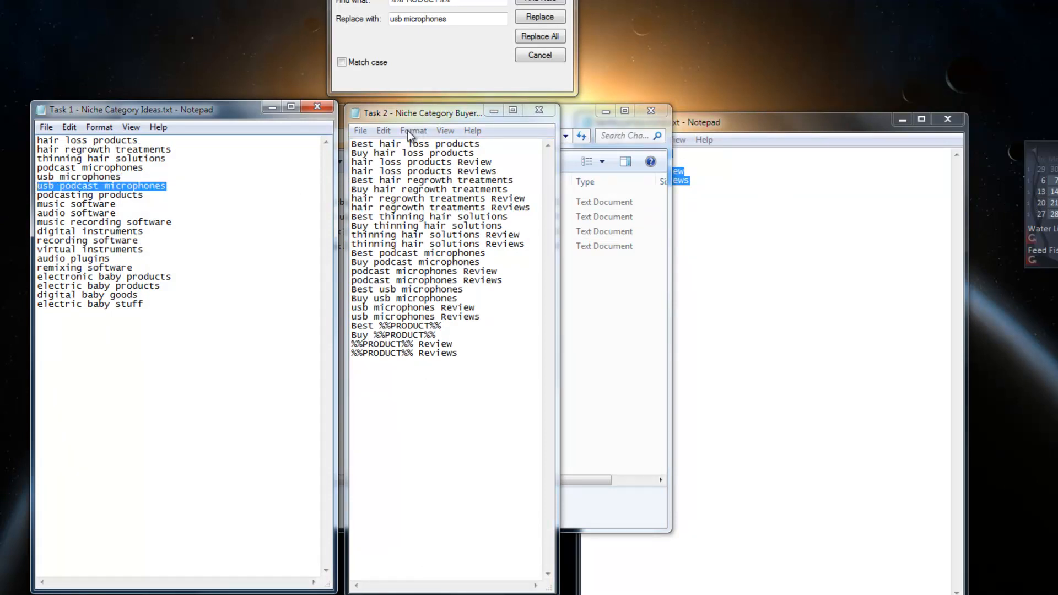
drag(459, 19, 375, 21)
key(ctrl+v)
click(539, 36)
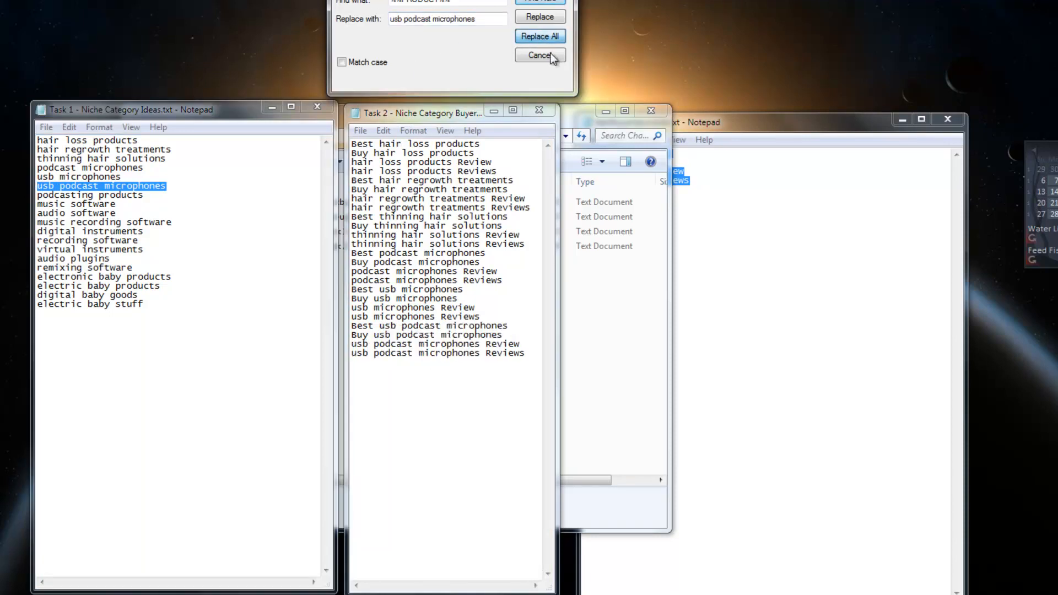
- Copy the four keyword templates from bestbuyerkeywords.txt to below the usb podcast microphones lines in Task 2
click(711, 122)
right_click(629, 169)
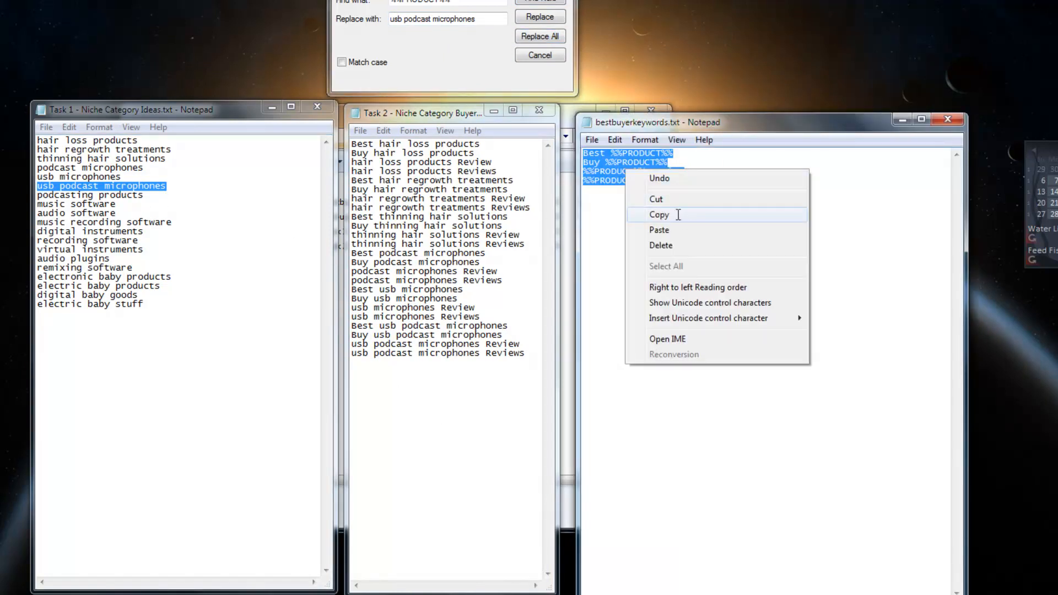
click(679, 208)
click(533, 355)
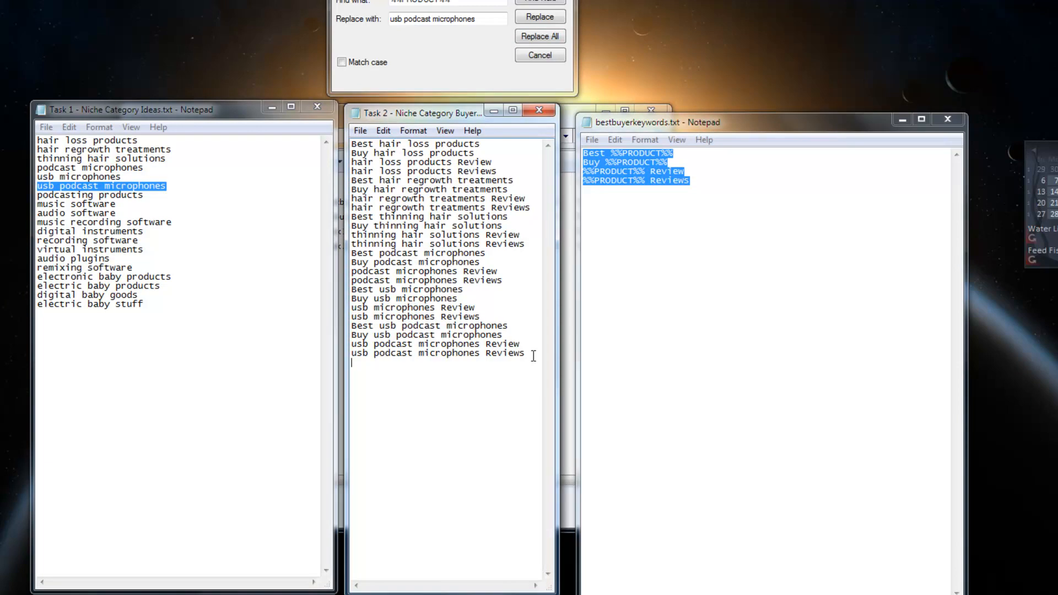
key(ctrl+v)
- Replace every %%PRODUCT%% in Task 2 with "podcasting products" copied from the Task 1 list
drag(146, 194, 16, 194)
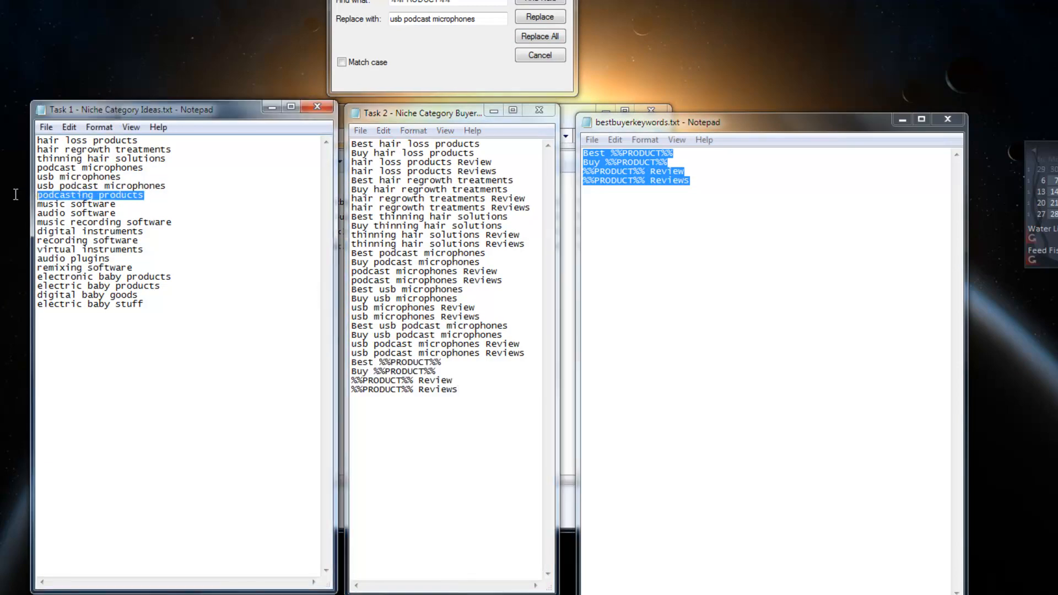
click(408, 130)
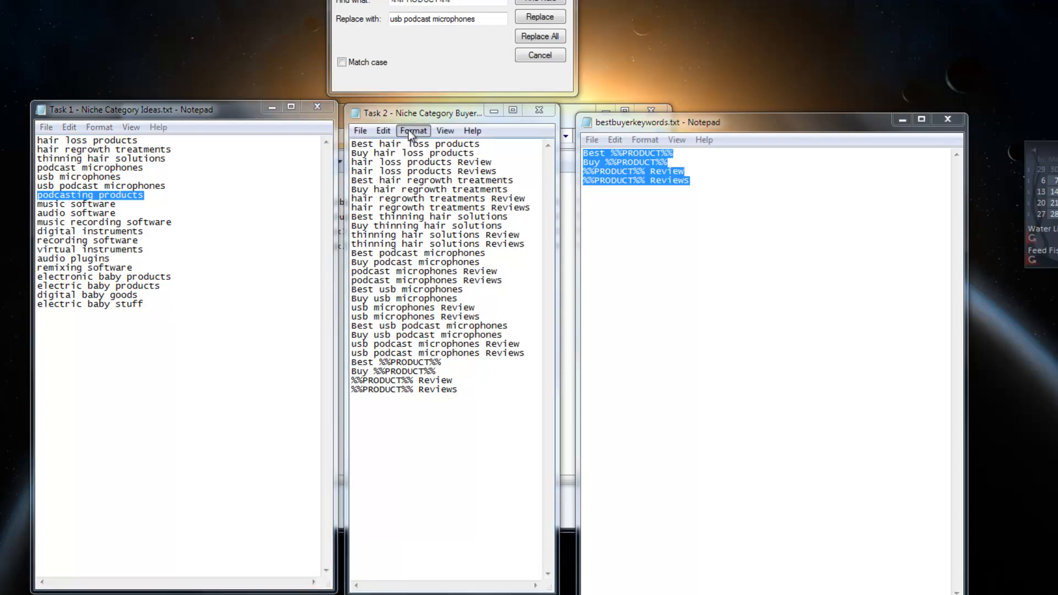
mouse_move(388, 130)
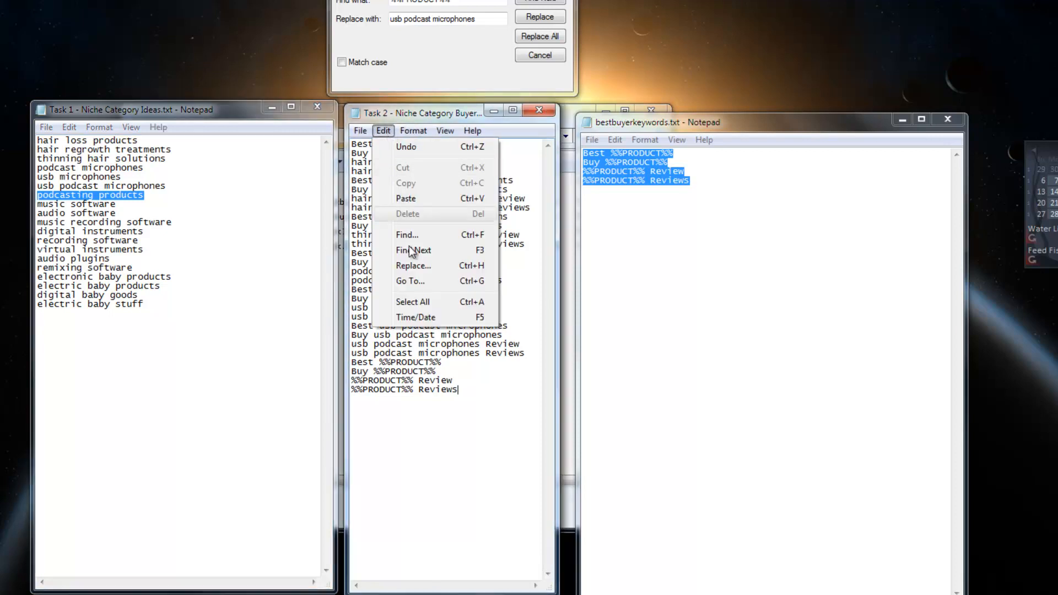
drag(480, 21, 362, 21)
key(ctrl+v)
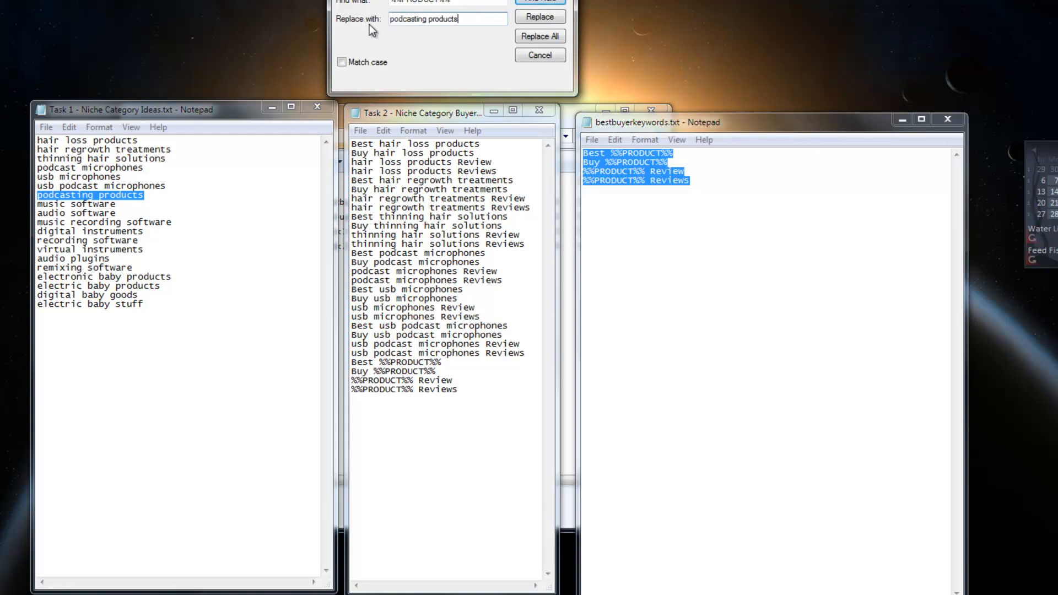
click(538, 37)
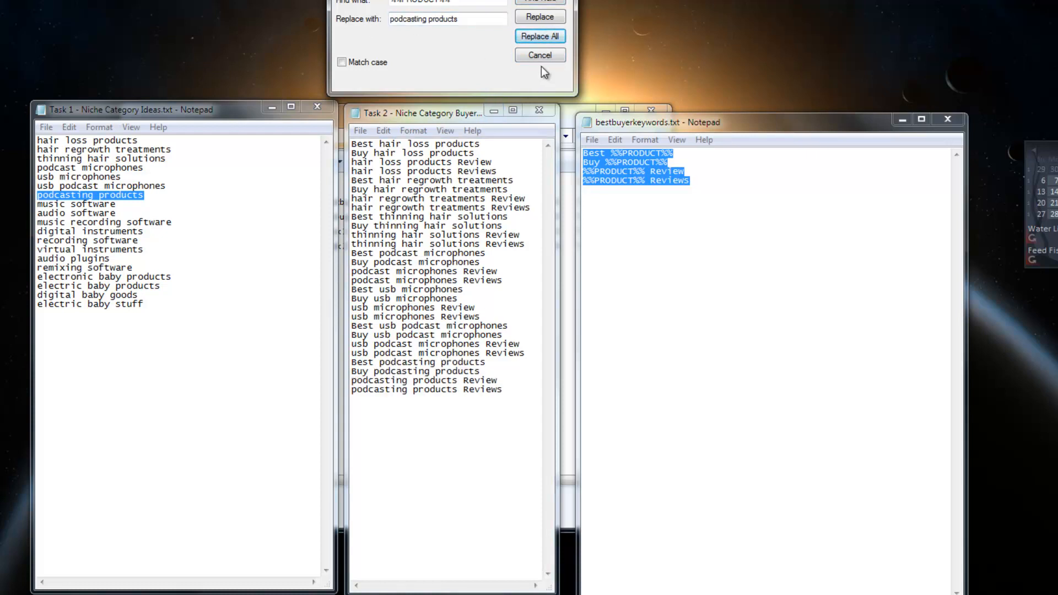
- Copy the four keyword templates from bestbuyerkeywords.txt to below the podcasting products lines in Task 2
click(646, 117)
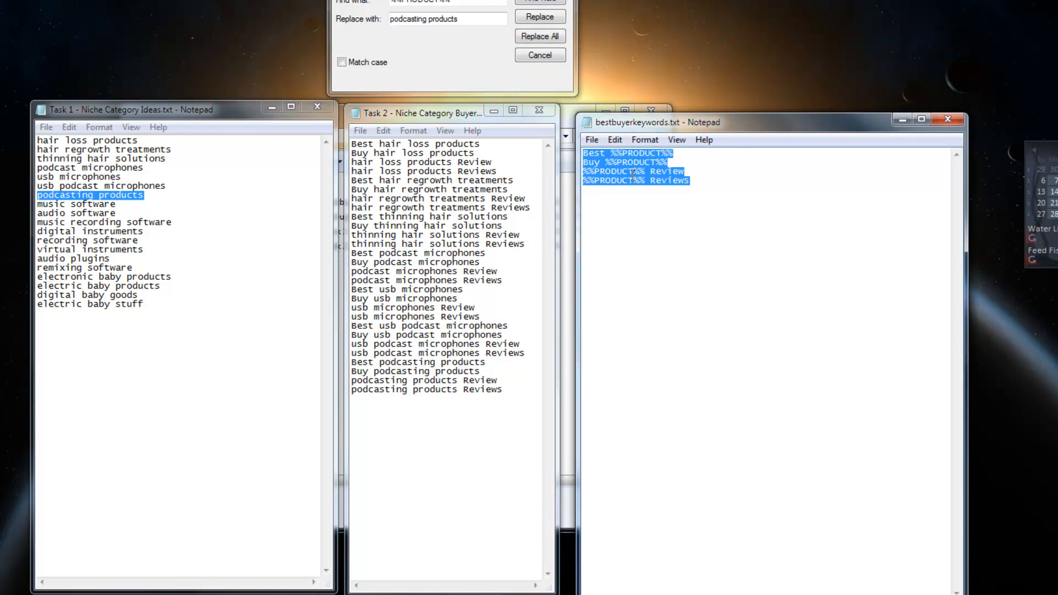
right_click(632, 175)
click(696, 217)
click(524, 388)
key(ctrl+v)
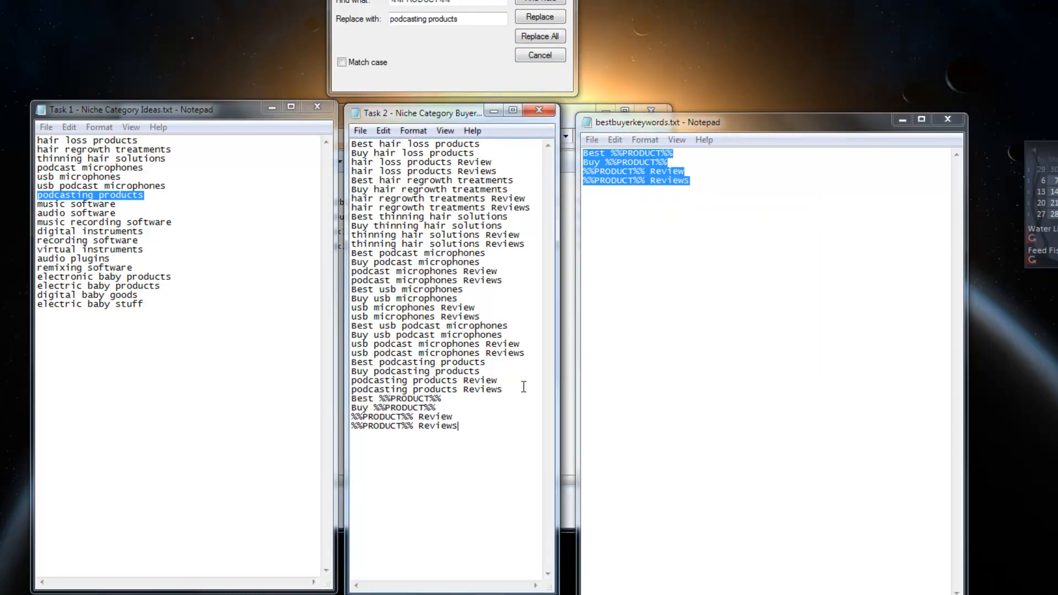
- Replace every %%PRODUCT%% in Task 2 with "music software" copied from the Task 1 list
click(534, 35)
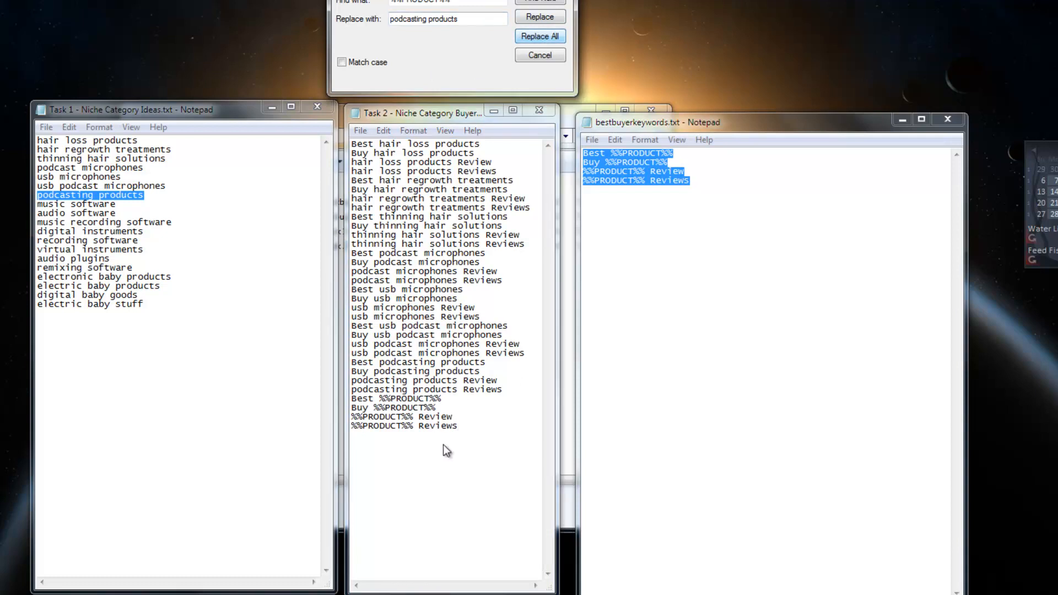
click(127, 208)
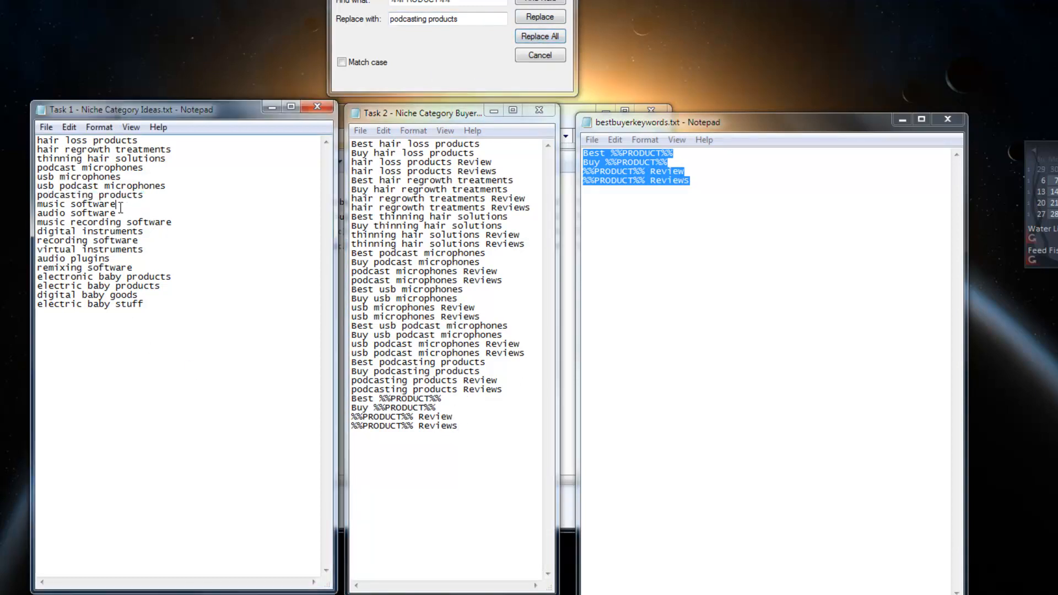
shift+click(28, 207)
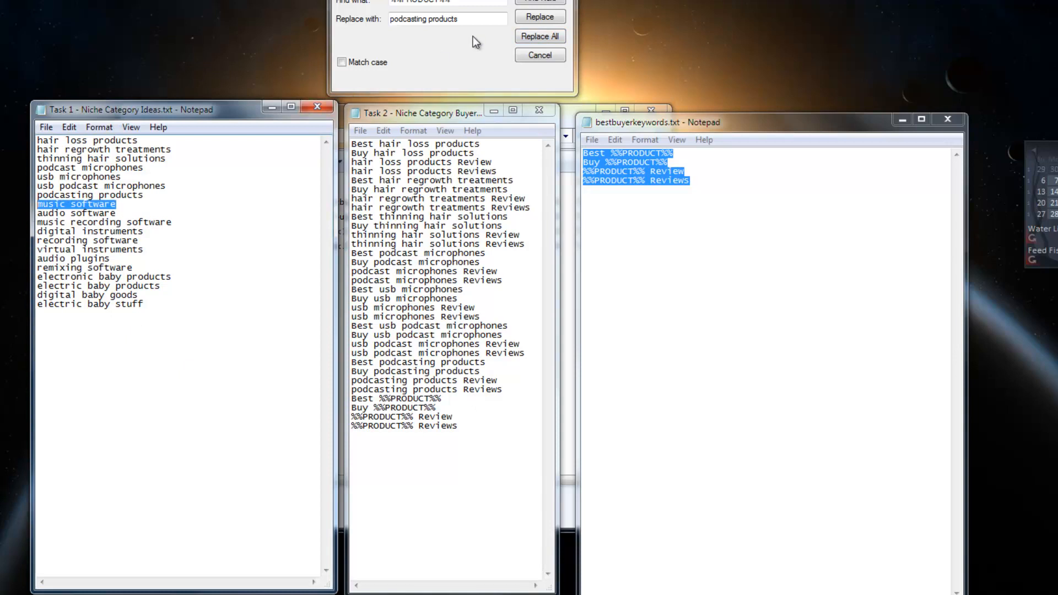
click(473, 20)
key(ctrl+v)
click(547, 38)
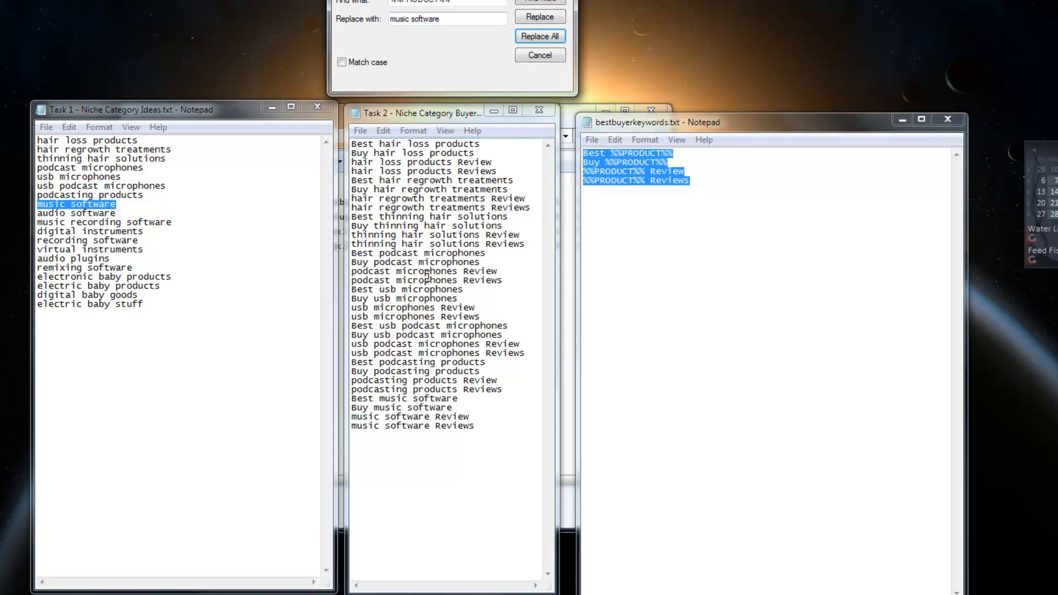
- Shift the Task 2 window slightly and make the bestbuyerkeywords.txt window narrower
drag(381, 116, 383, 115)
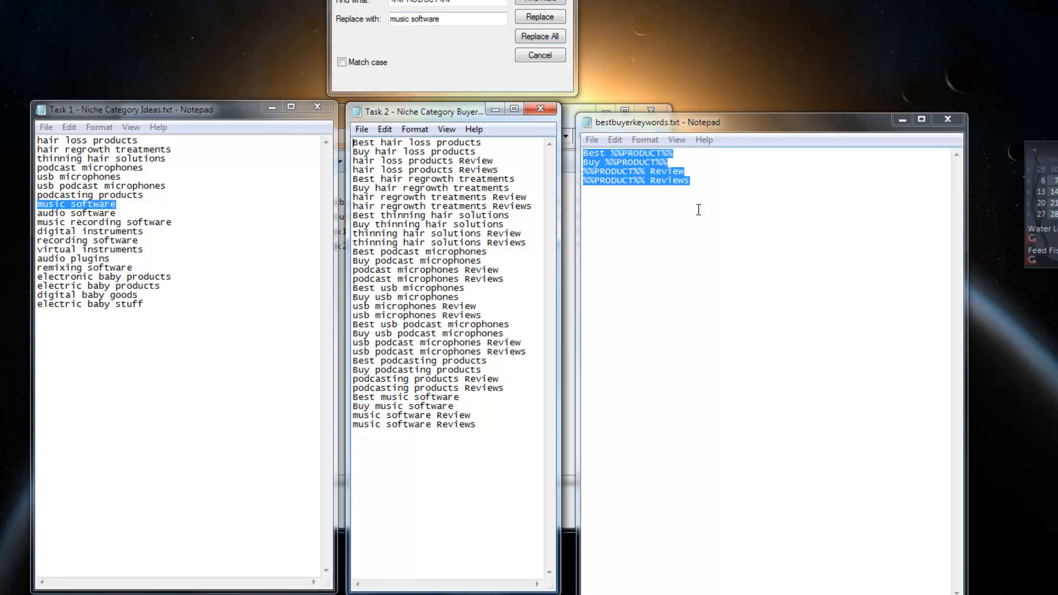
drag(967, 254, 864, 251)
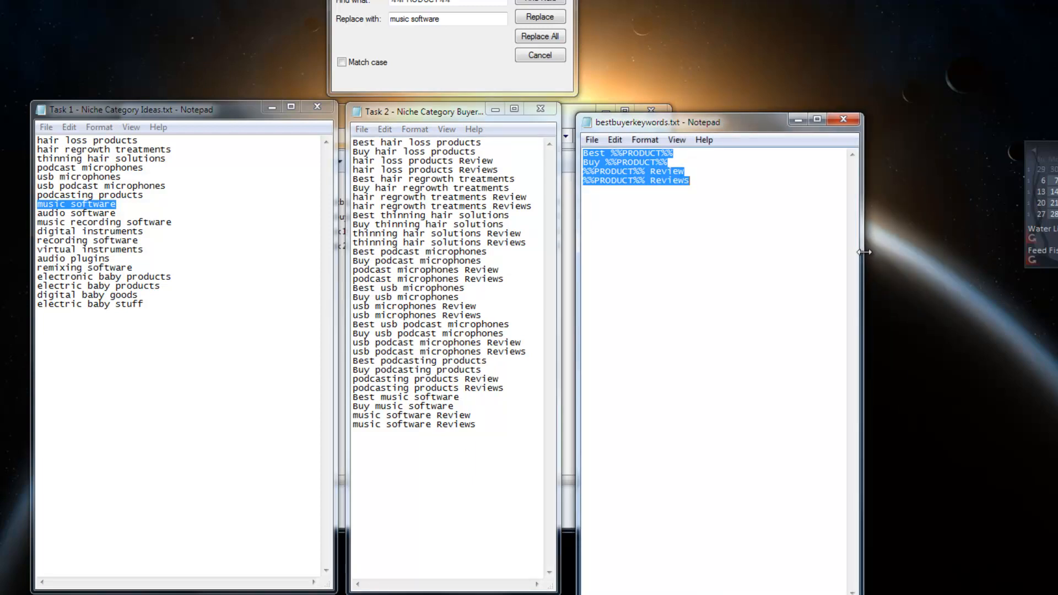